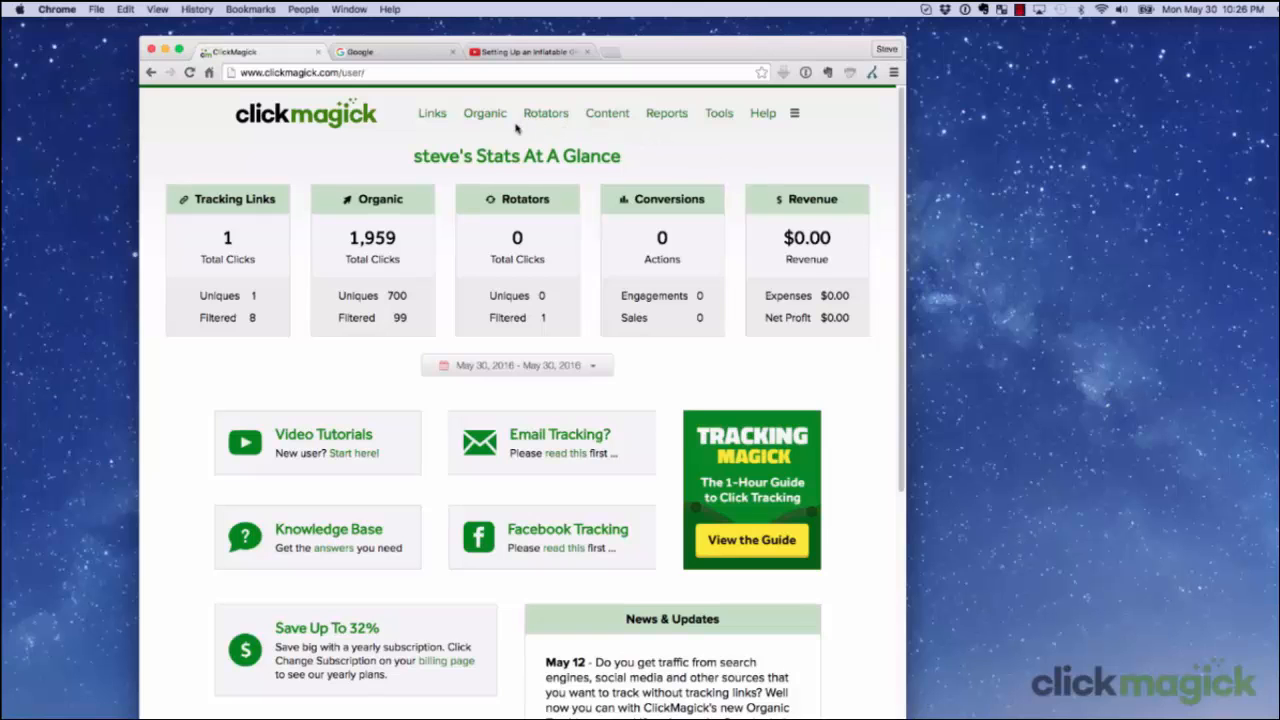
Create a new organic tracking project named KrazyForInflatables.com.
click(486, 115)
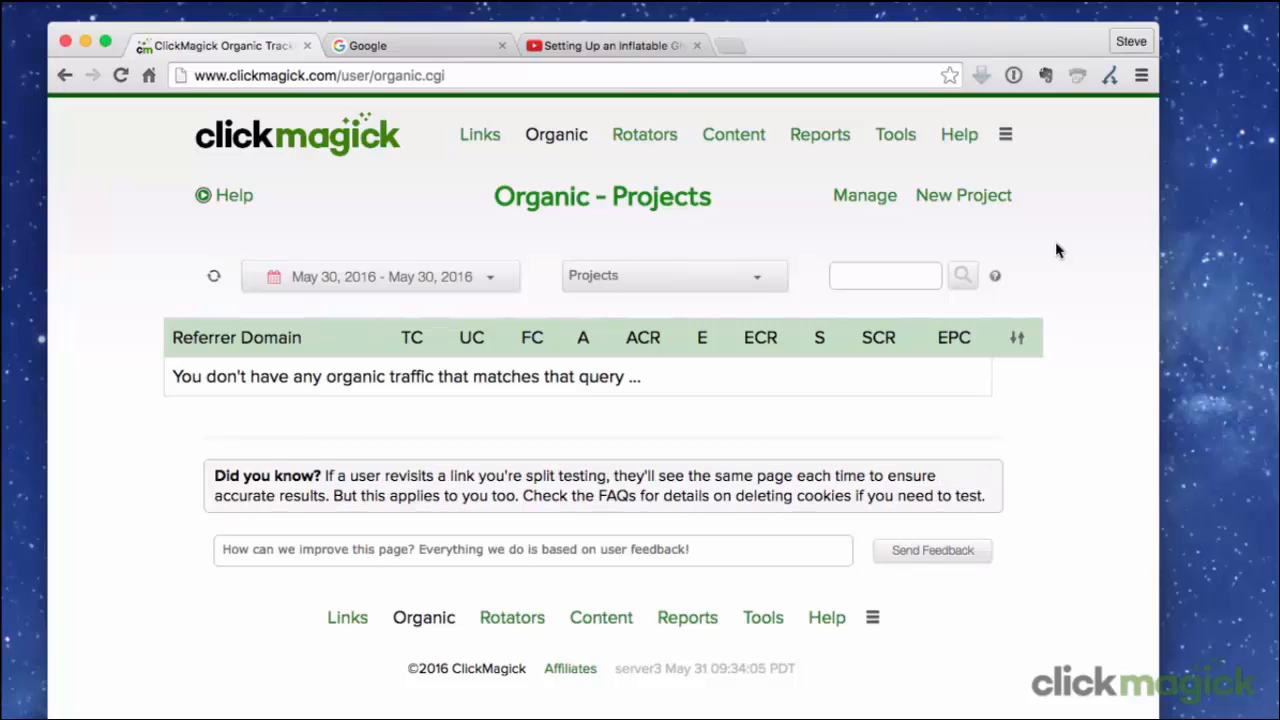
click(966, 197)
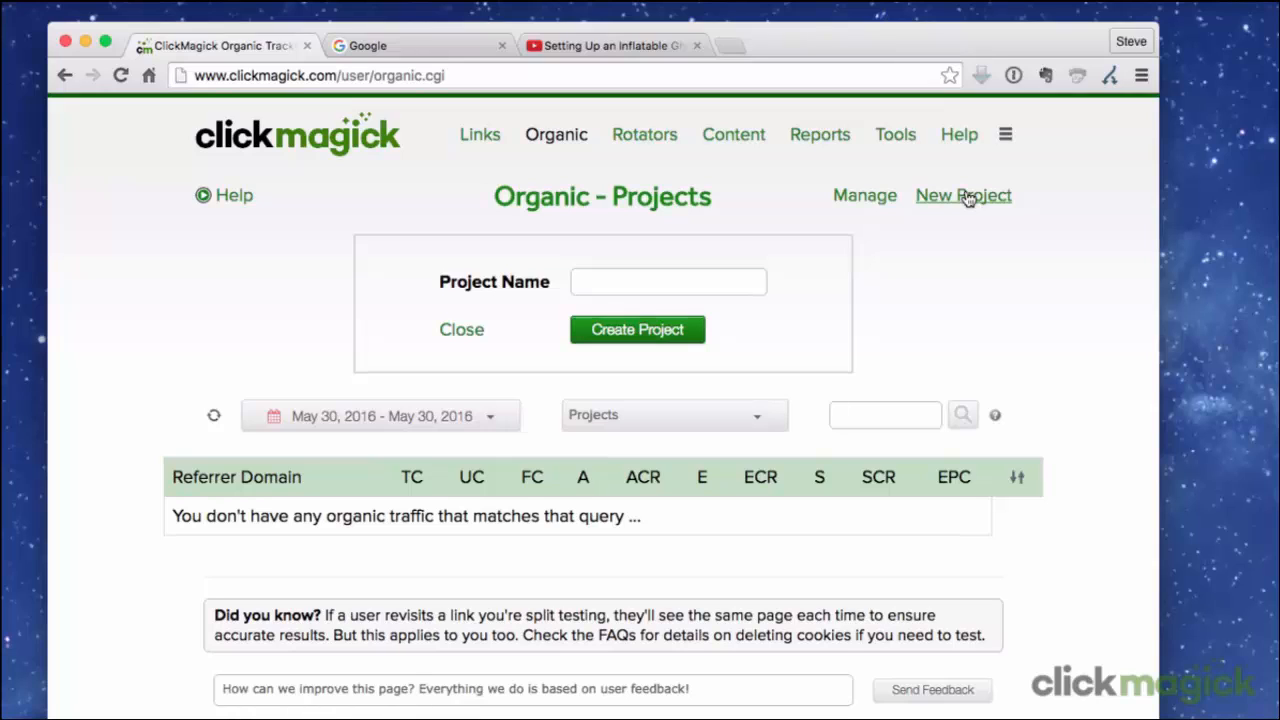
click(628, 279)
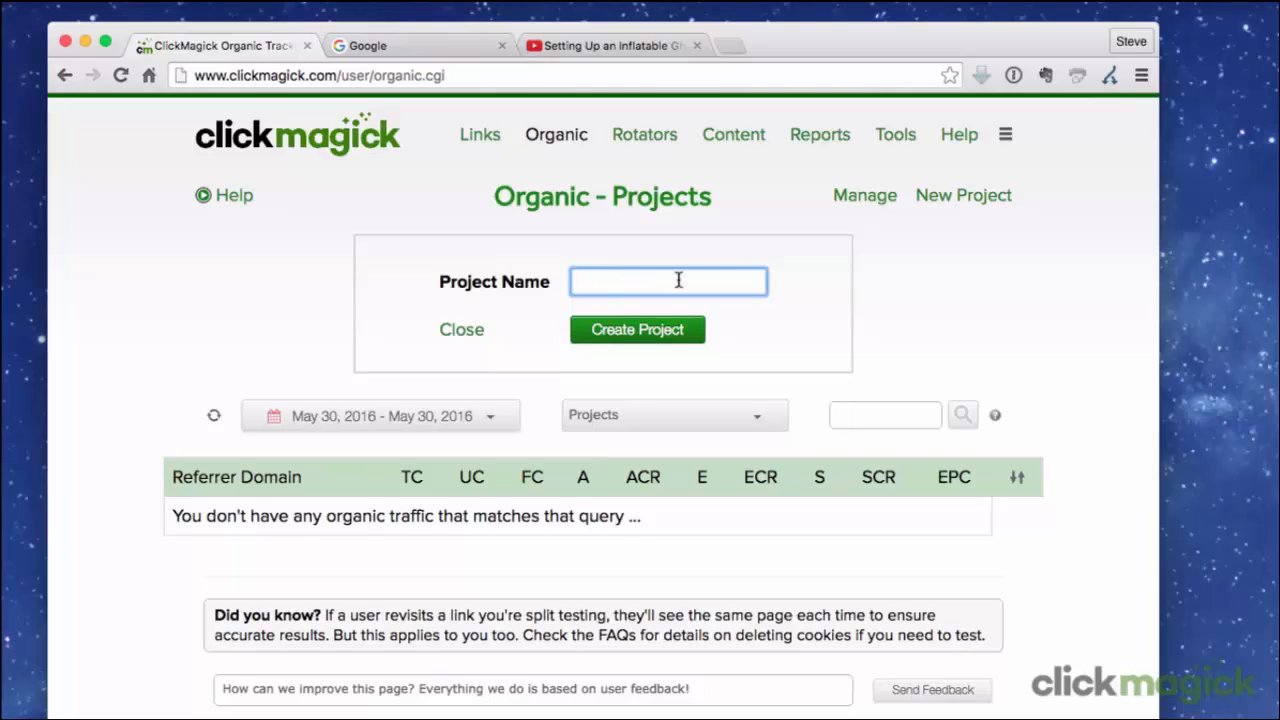
text(KrazyForInflatables.com)
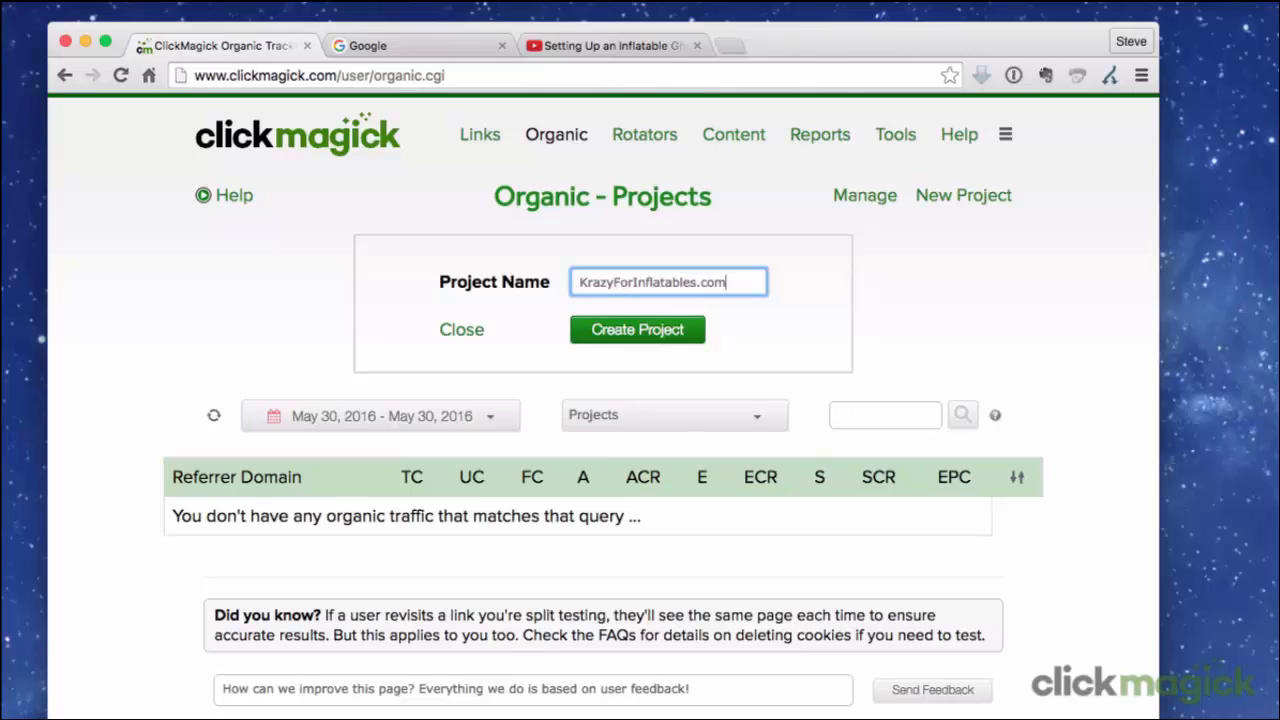
click(655, 326)
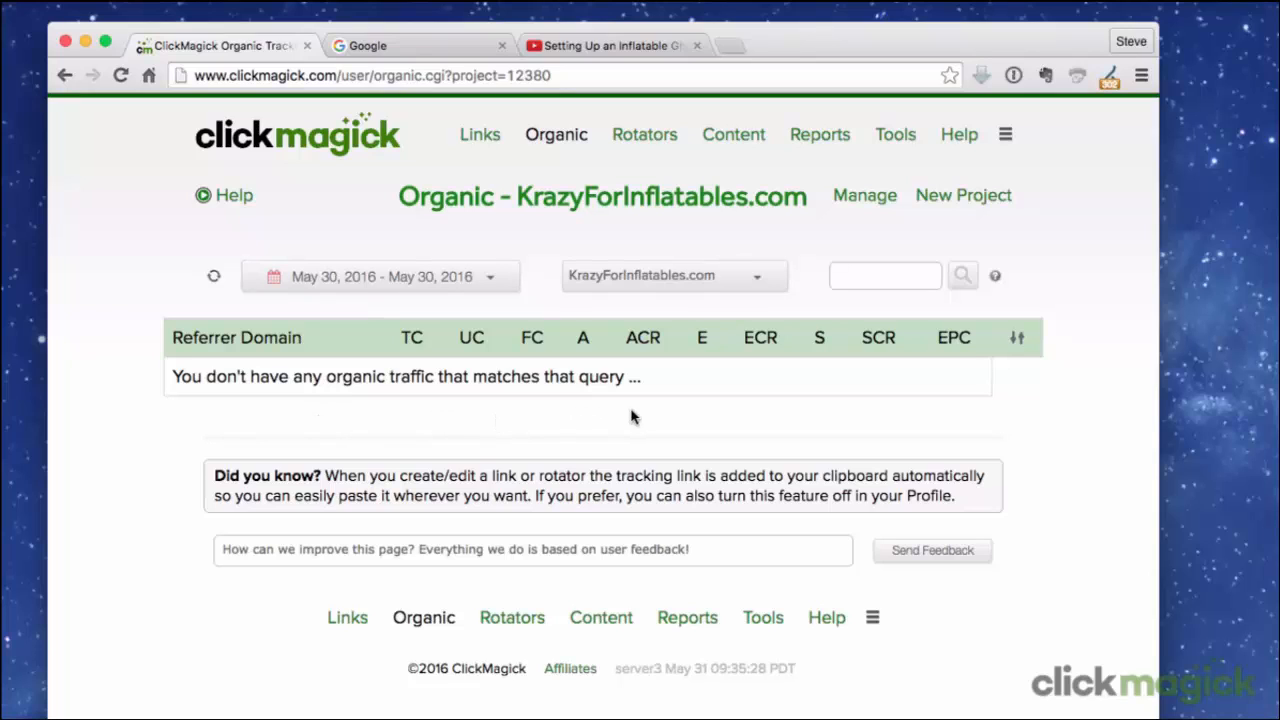
Get the website code for the KrazyForInflatables.com project and copy the entire organic tracking script.
click(884, 202)
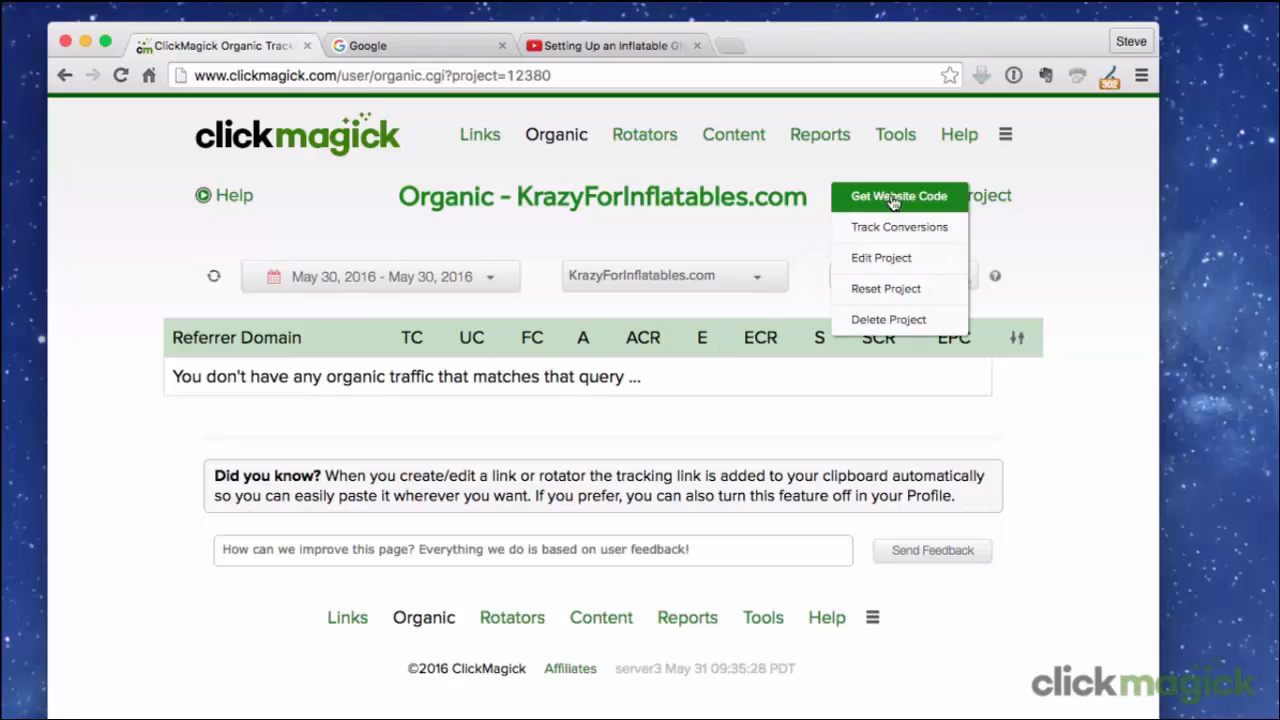
click(961, 201)
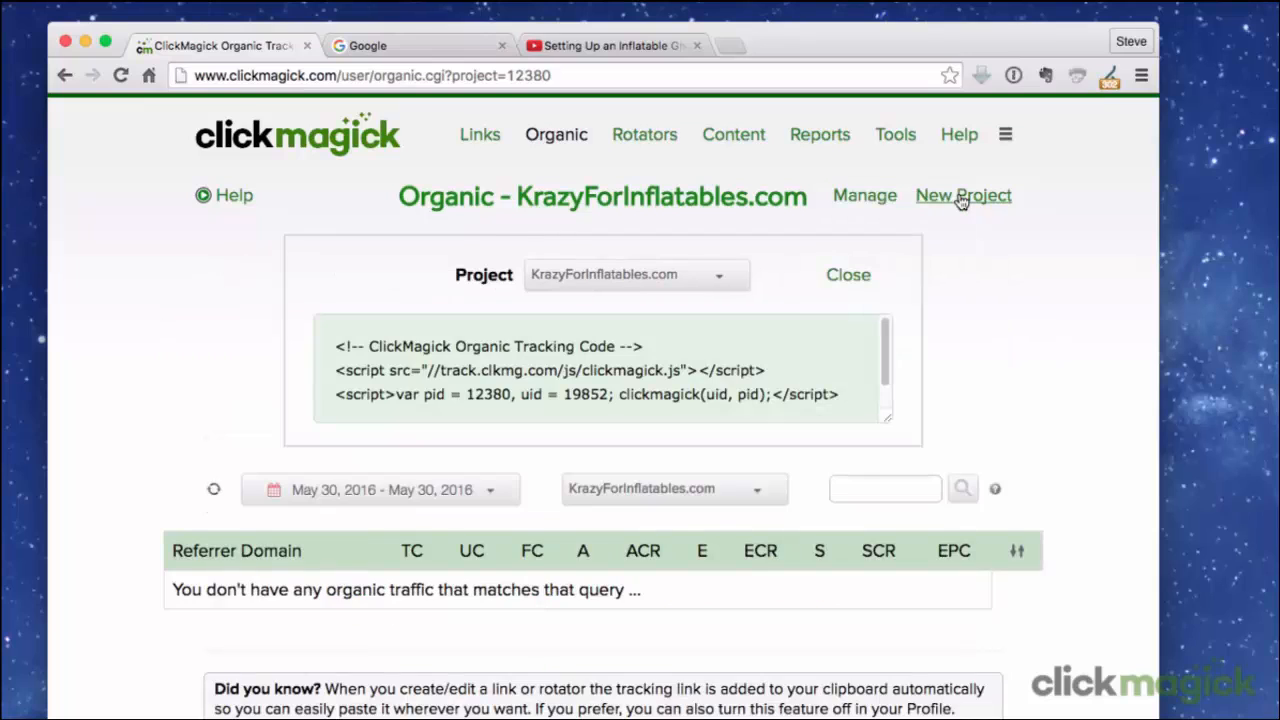
click(849, 394)
drag(849, 394, 322, 340)
right_click(575, 353)
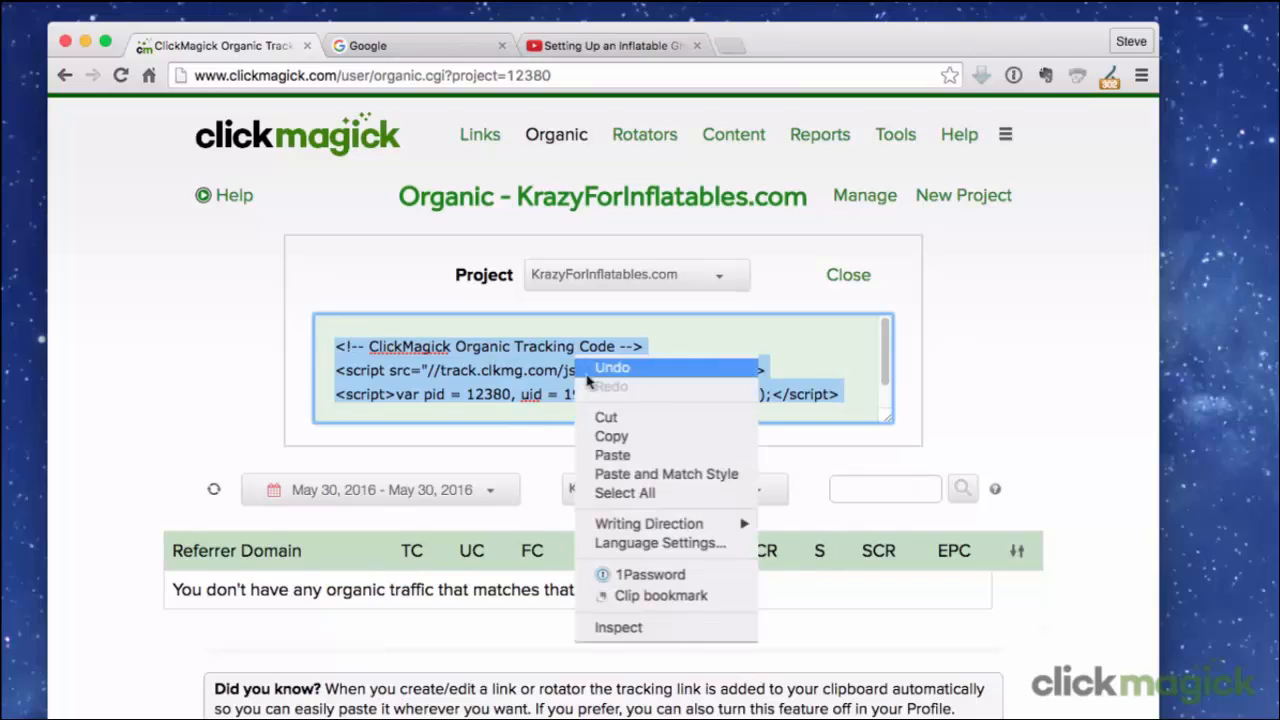
click(606, 441)
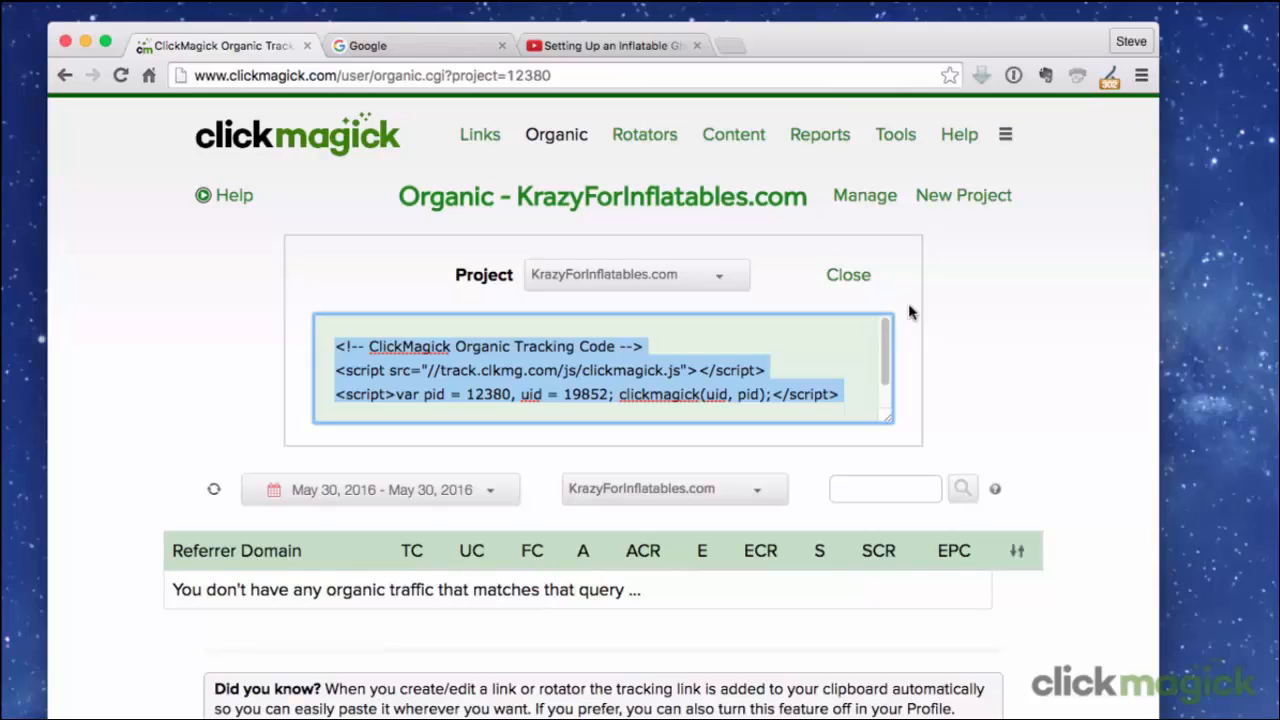
Open the "Adding Tracking Pixels" tutorial from the Tracking Guide.
click(961, 137)
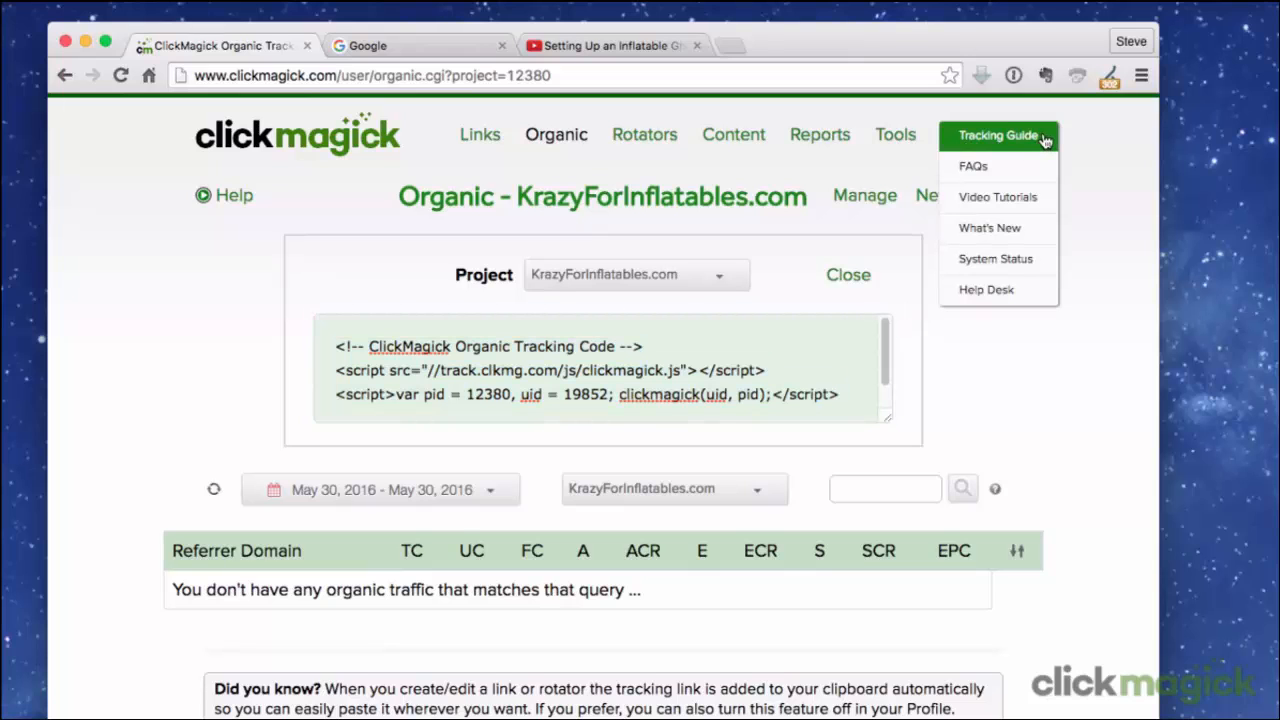
click(1043, 139)
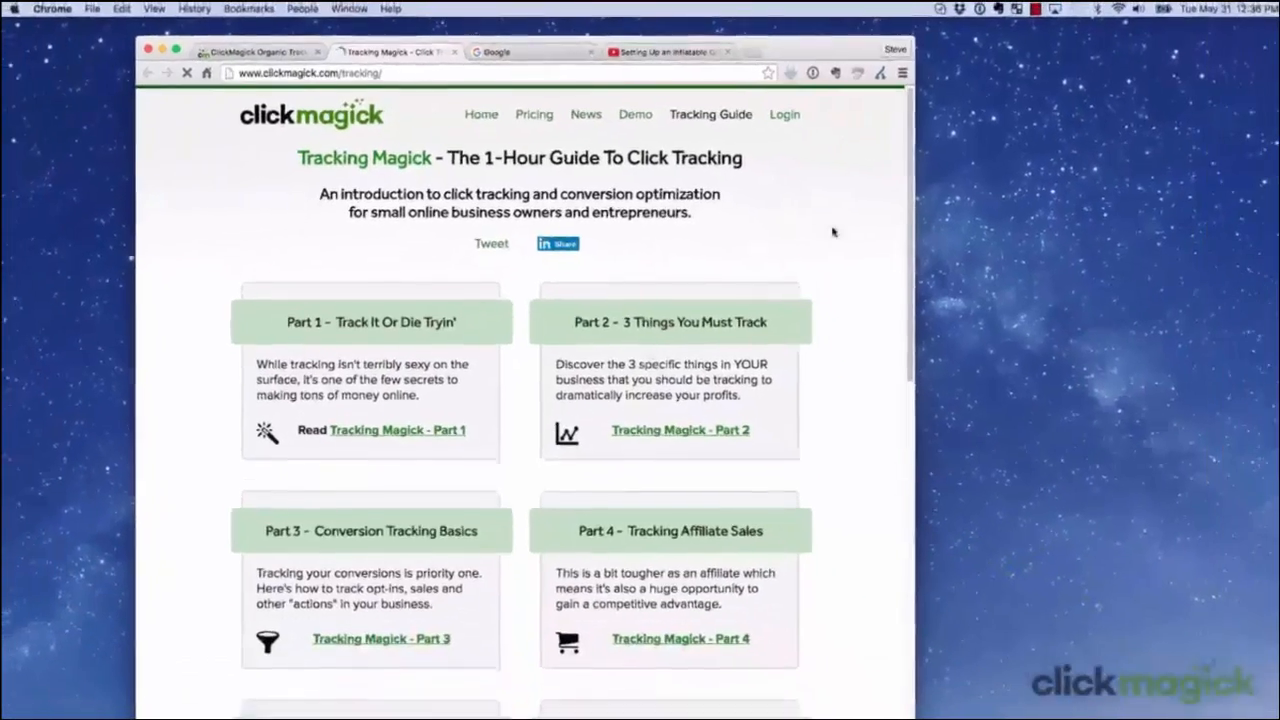
scroll(840, 639, down, 5)
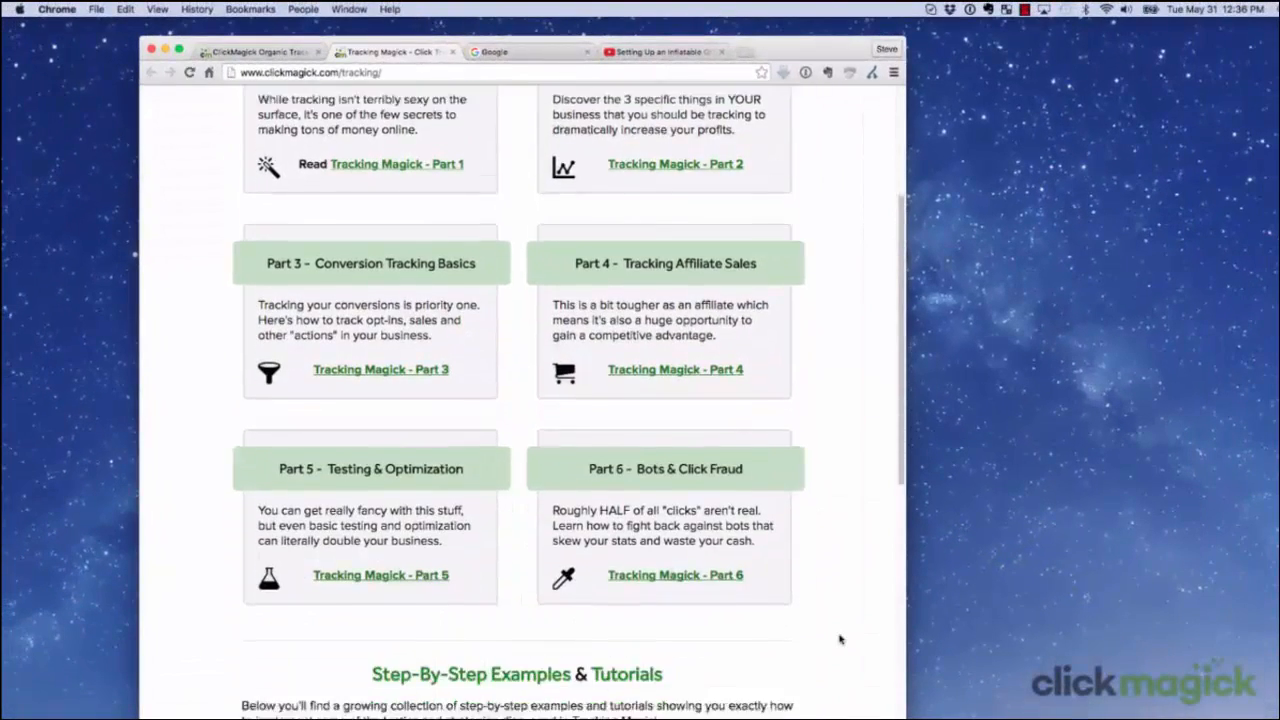
scroll(840, 639, down, 5)
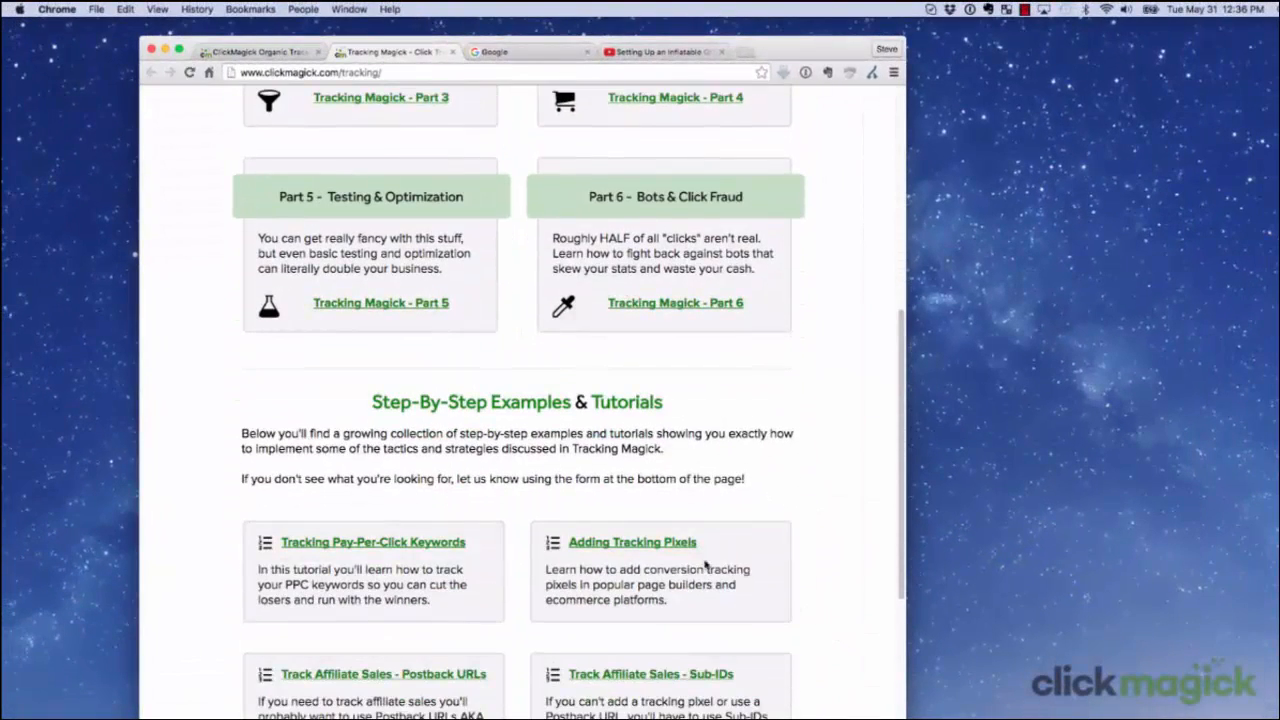
click(660, 543)
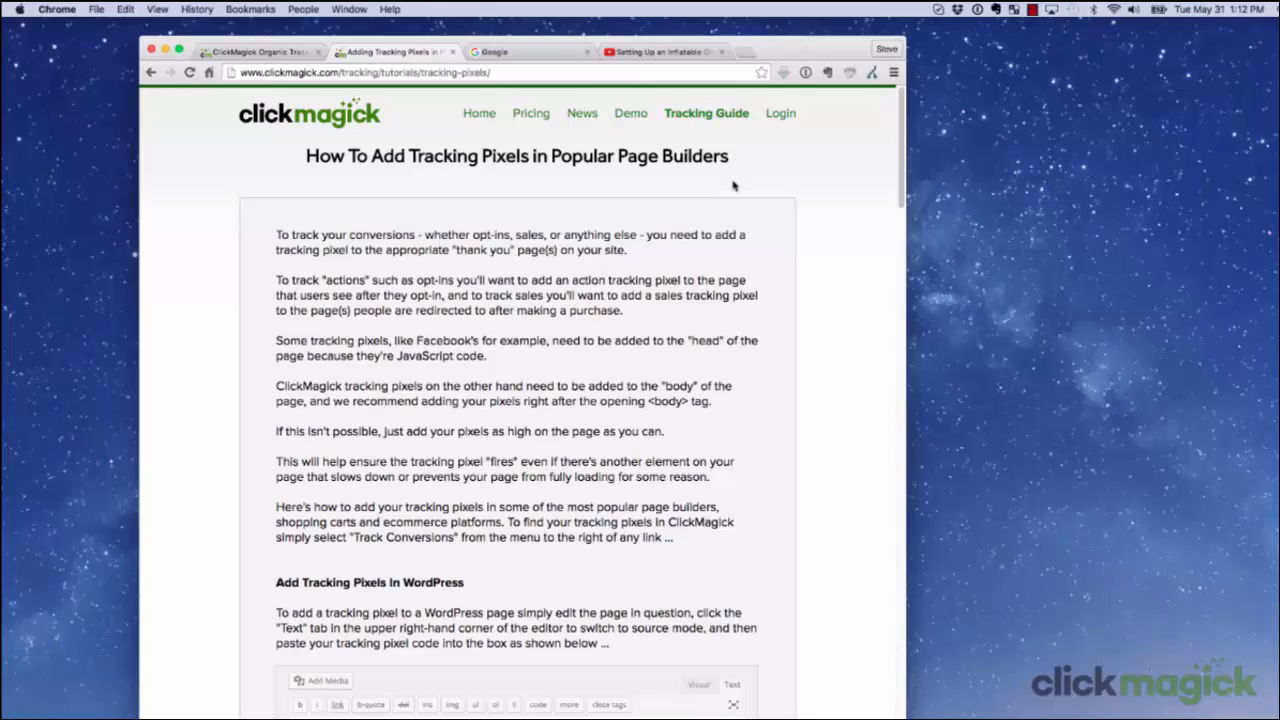
Read through the tutorial's instructions for adding tracking pixels in WordPress, LeadPages, ClickFunnels and the other page builders.
scroll(440, 590, down, 3)
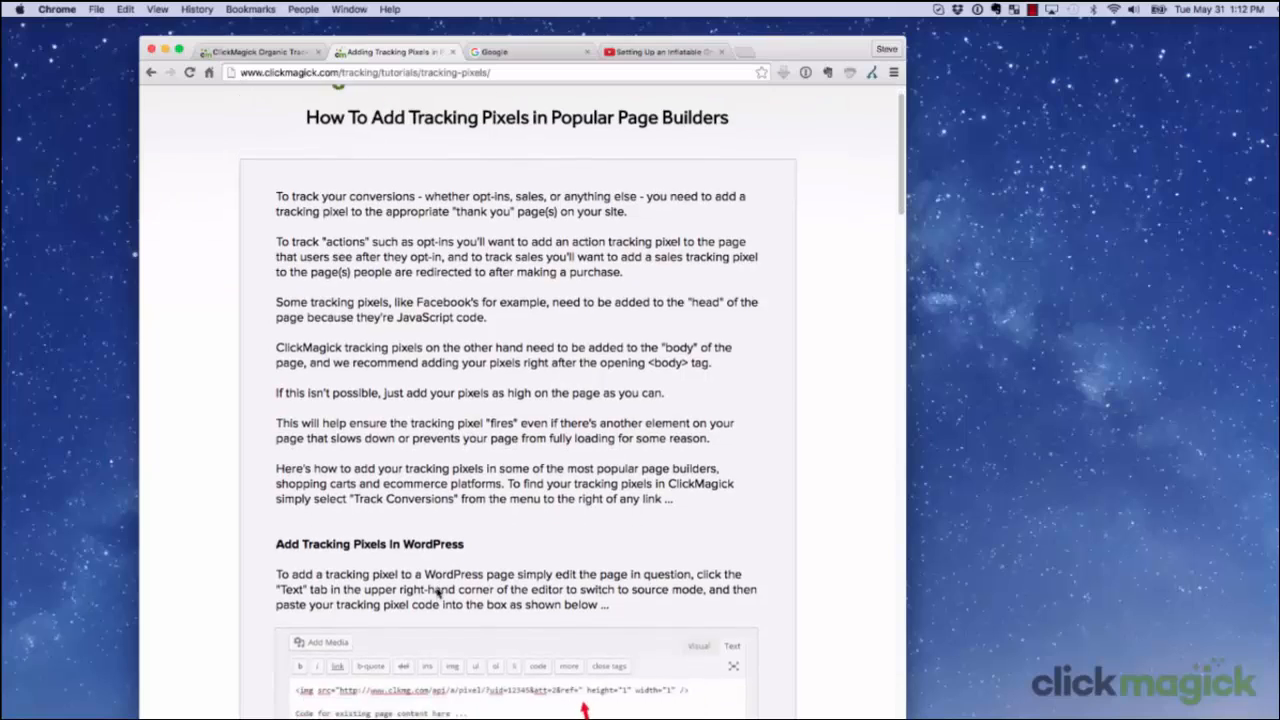
scroll(437, 592, down, 5)
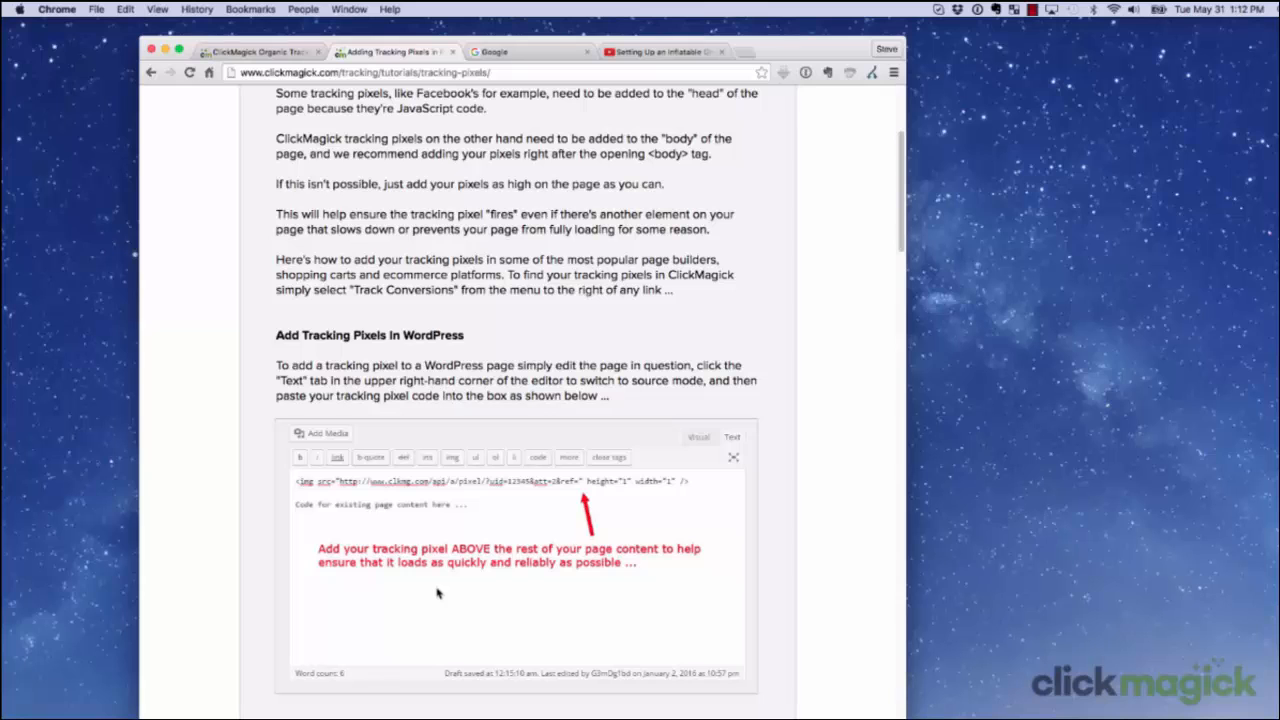
scroll(437, 593, down, 10)
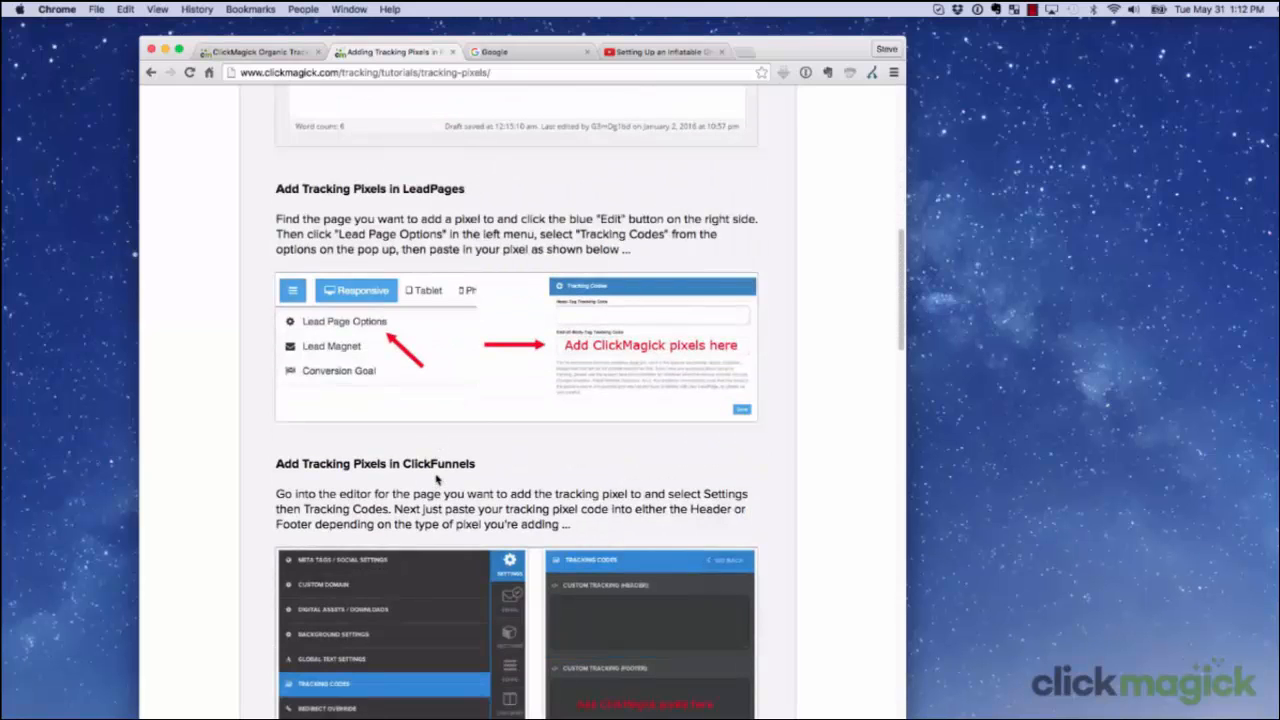
scroll(761, 573, down, 4)
scroll(786, 571, down, 20)
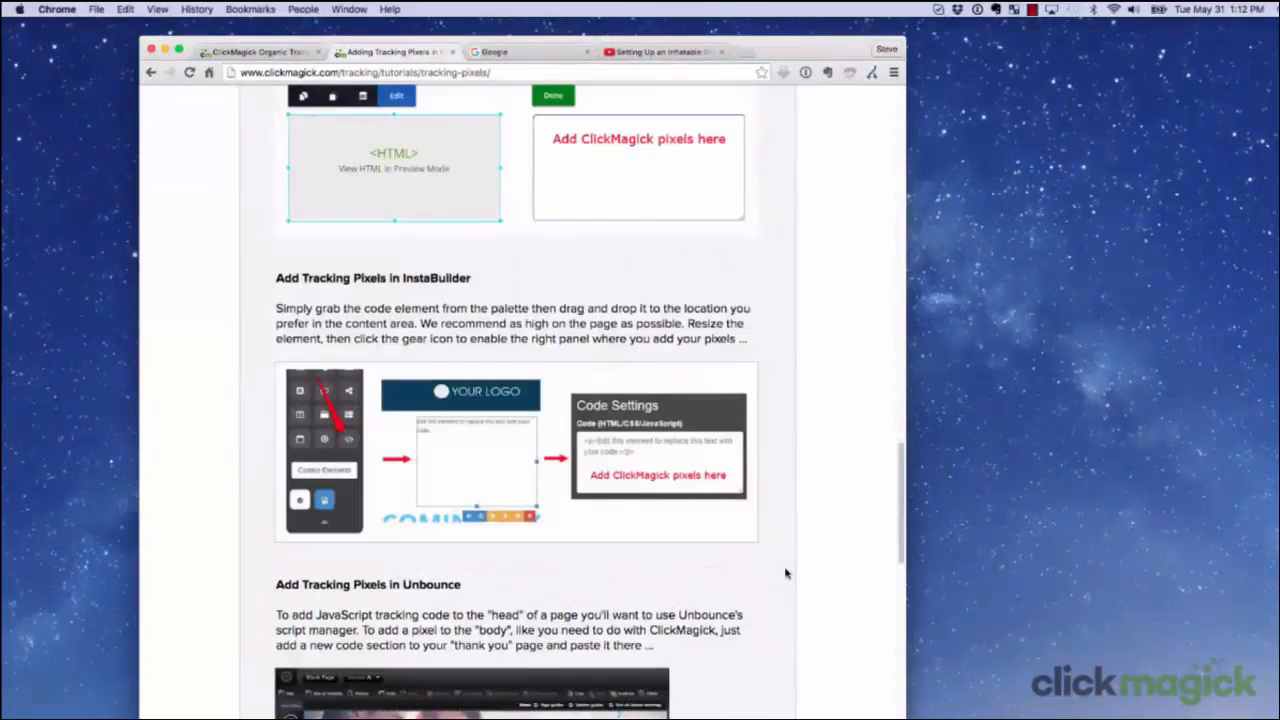
scroll(787, 570, down, 8)
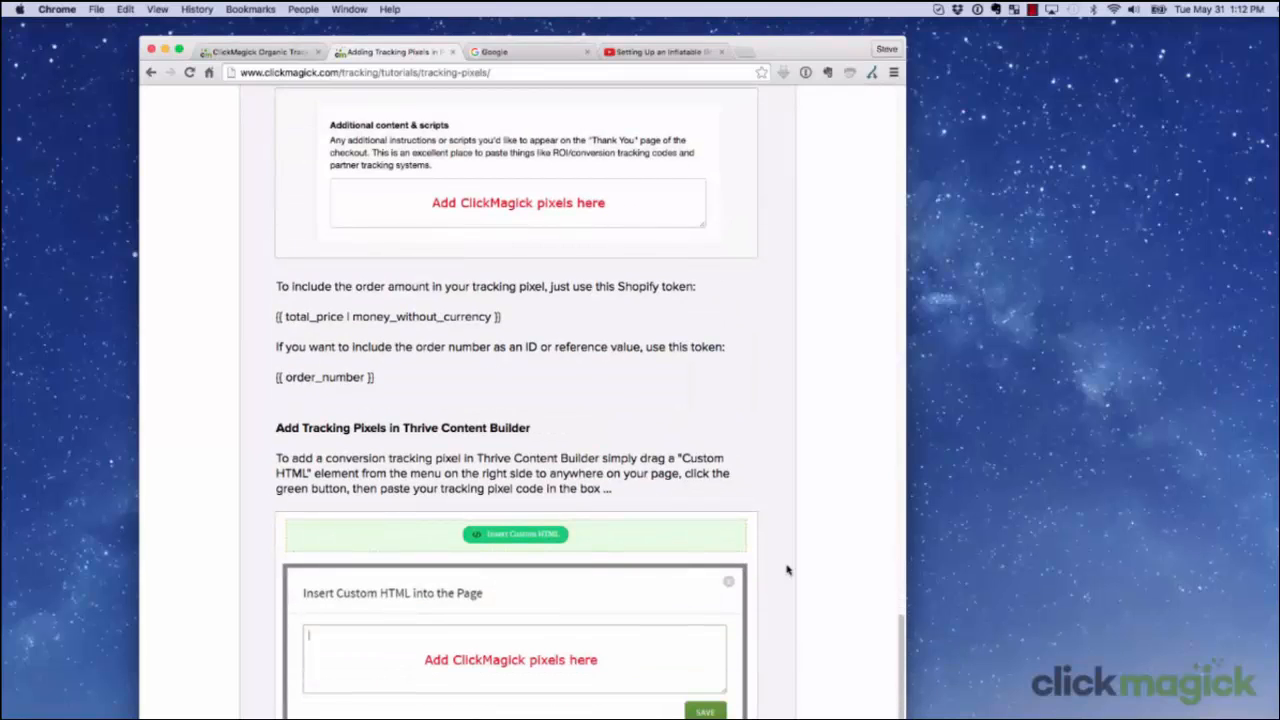
scroll(787, 570, up, 20)
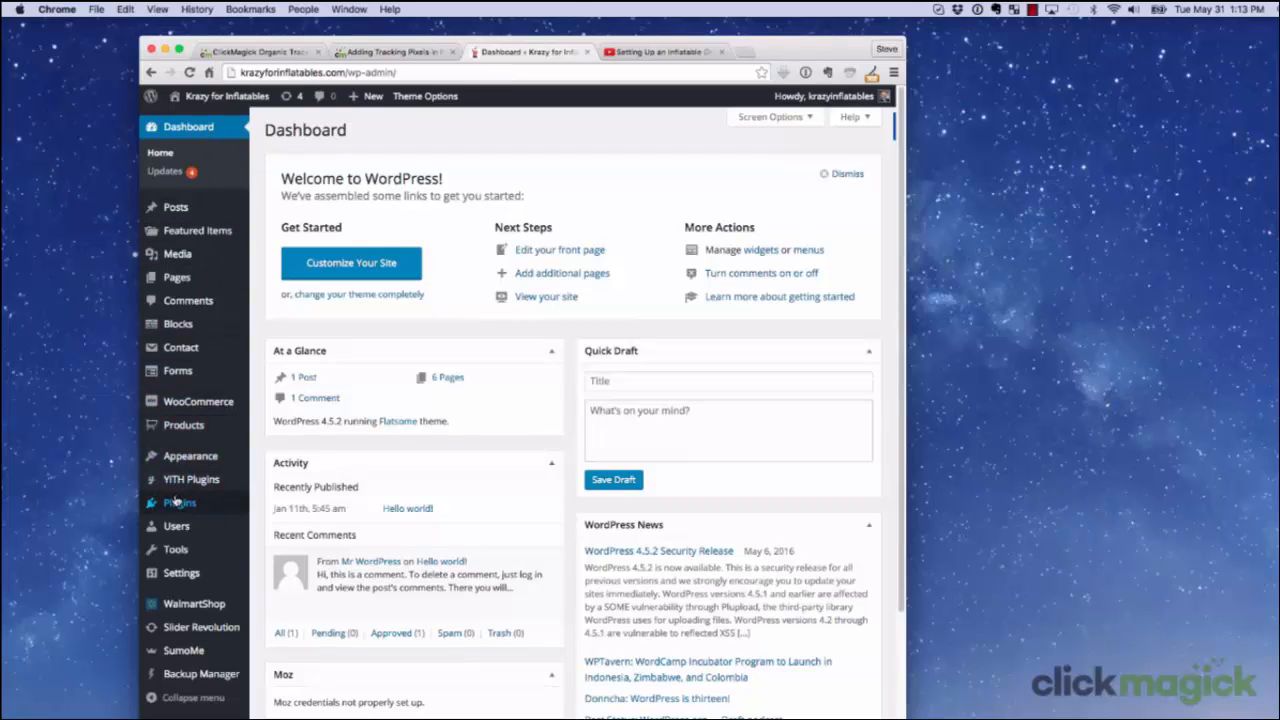
In the Krazy for Inflatables WordPress admin, search for new plugins matching "tracking code".
mouse_move(175, 501)
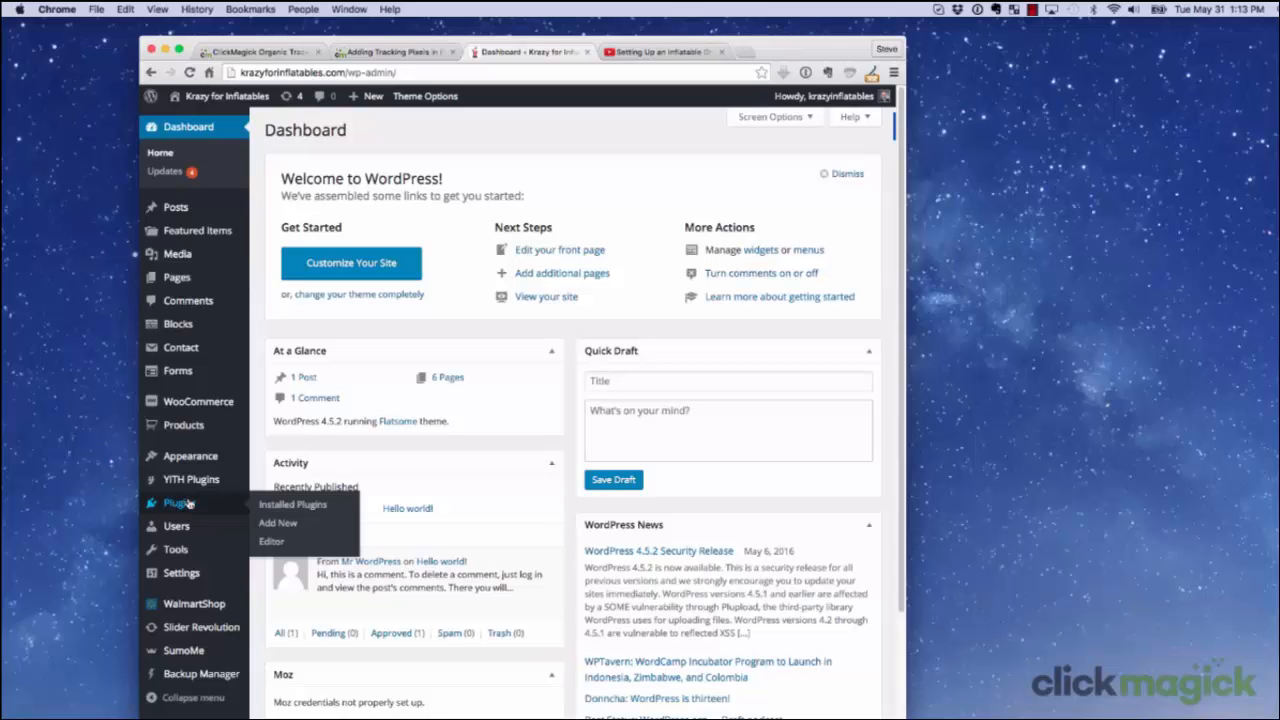
click(274, 524)
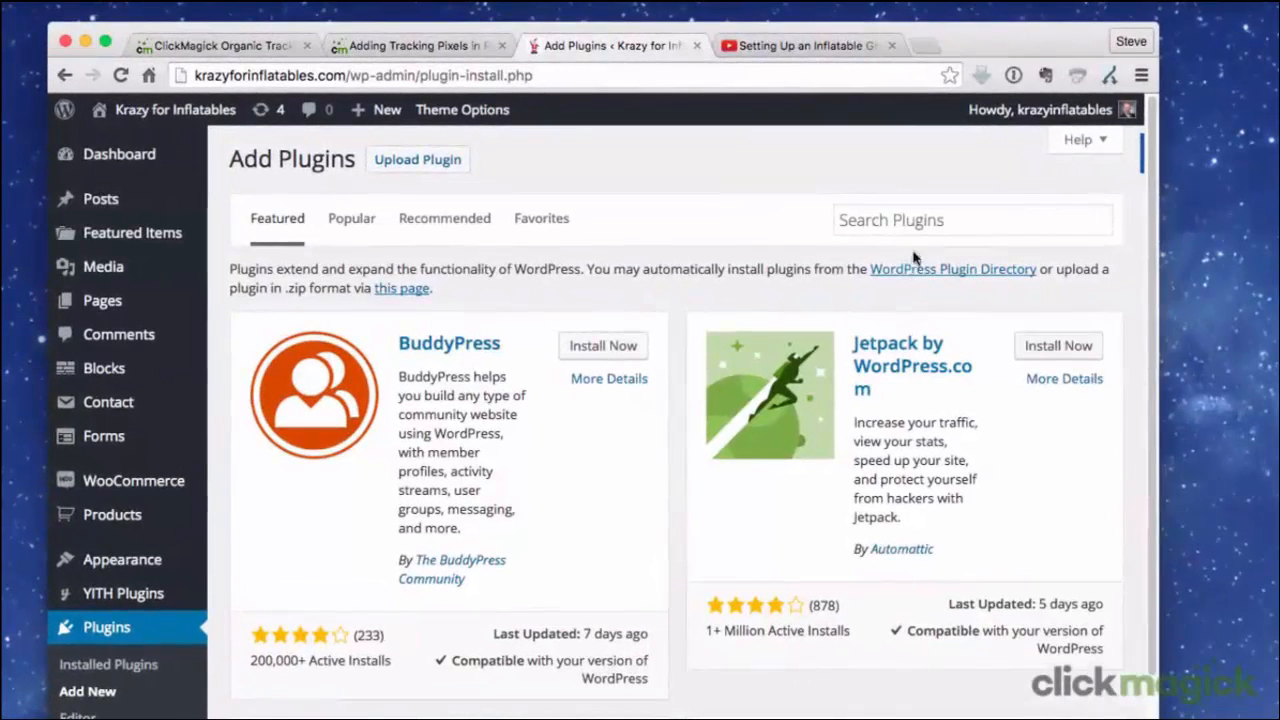
click(927, 228)
text(tra)
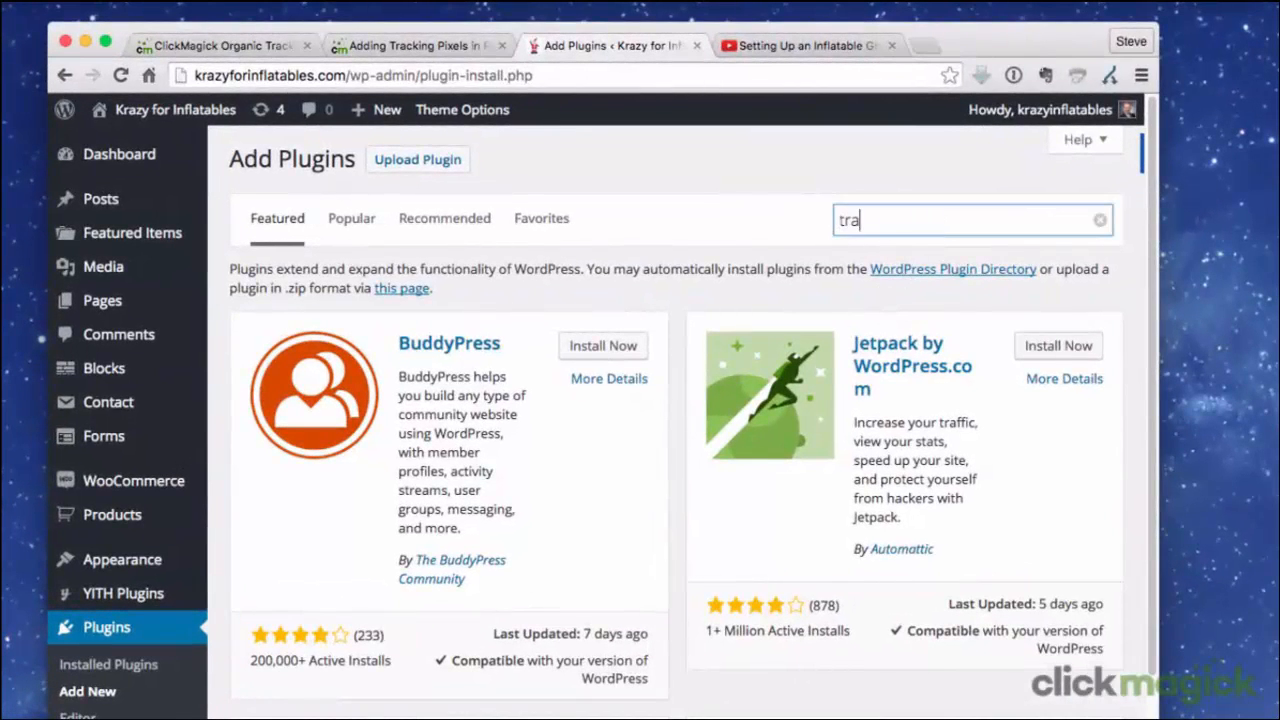
text(cking code)
key(Return)
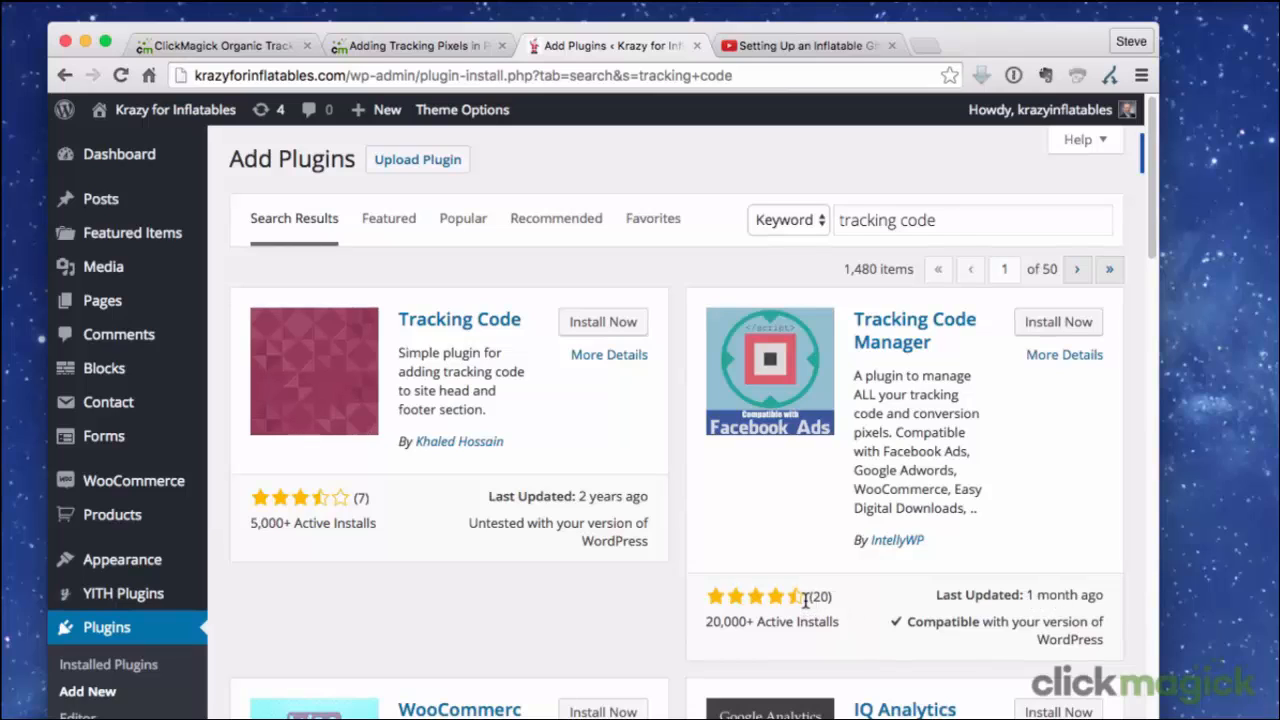
Install and activate the Tracking Code Manager plugin by IntellyWP.
click(1027, 325)
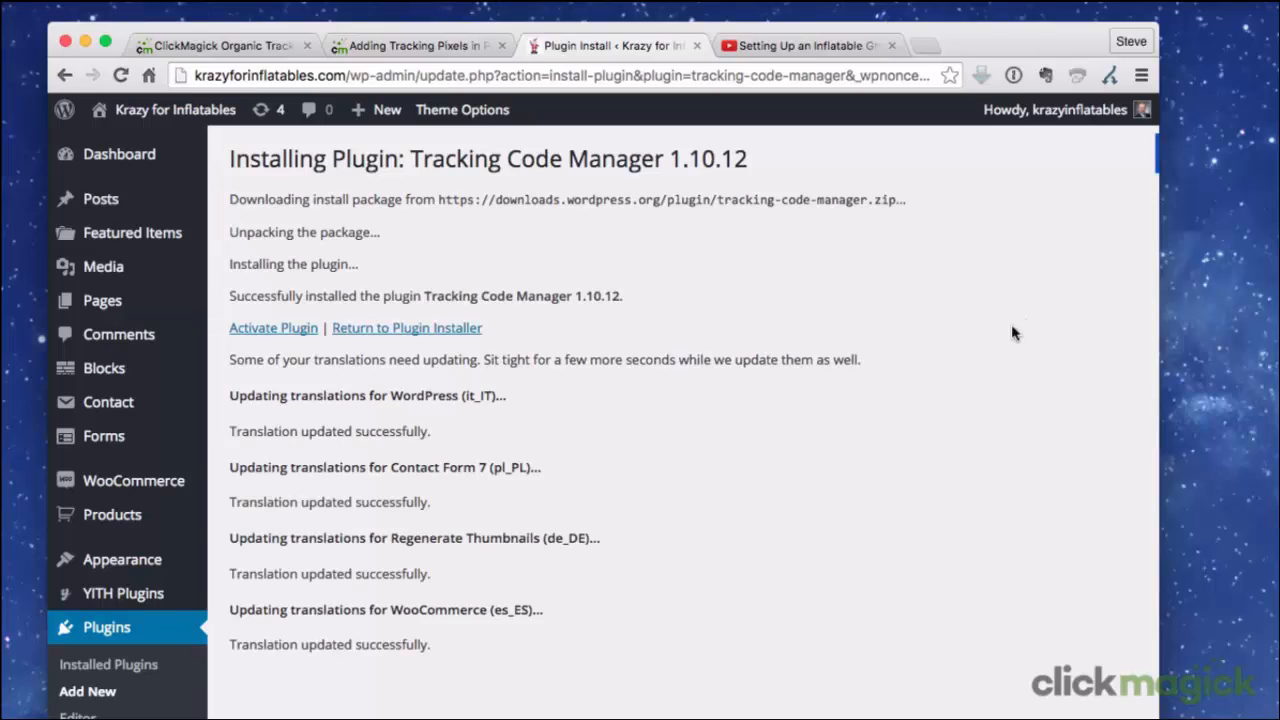
click(255, 331)
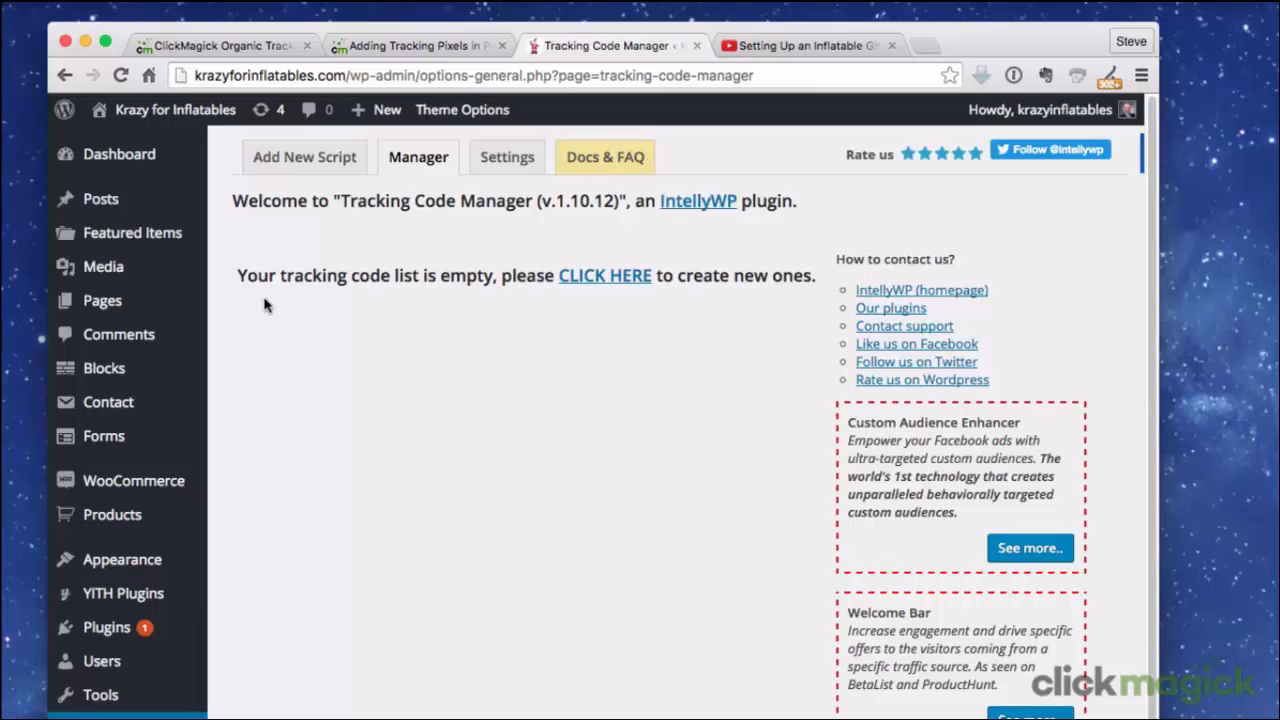
Start a new tracking code named ClickMagick and paste the copied organic tracking script into it.
click(612, 279)
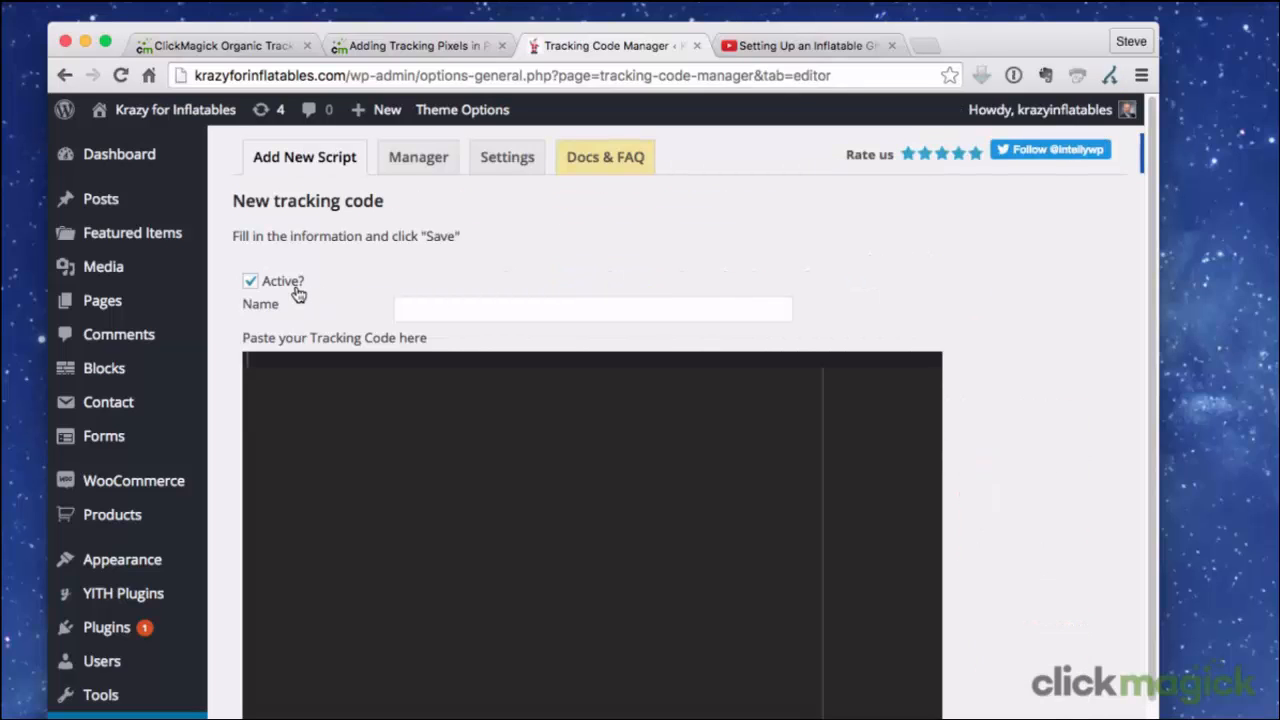
click(409, 311)
text(C)
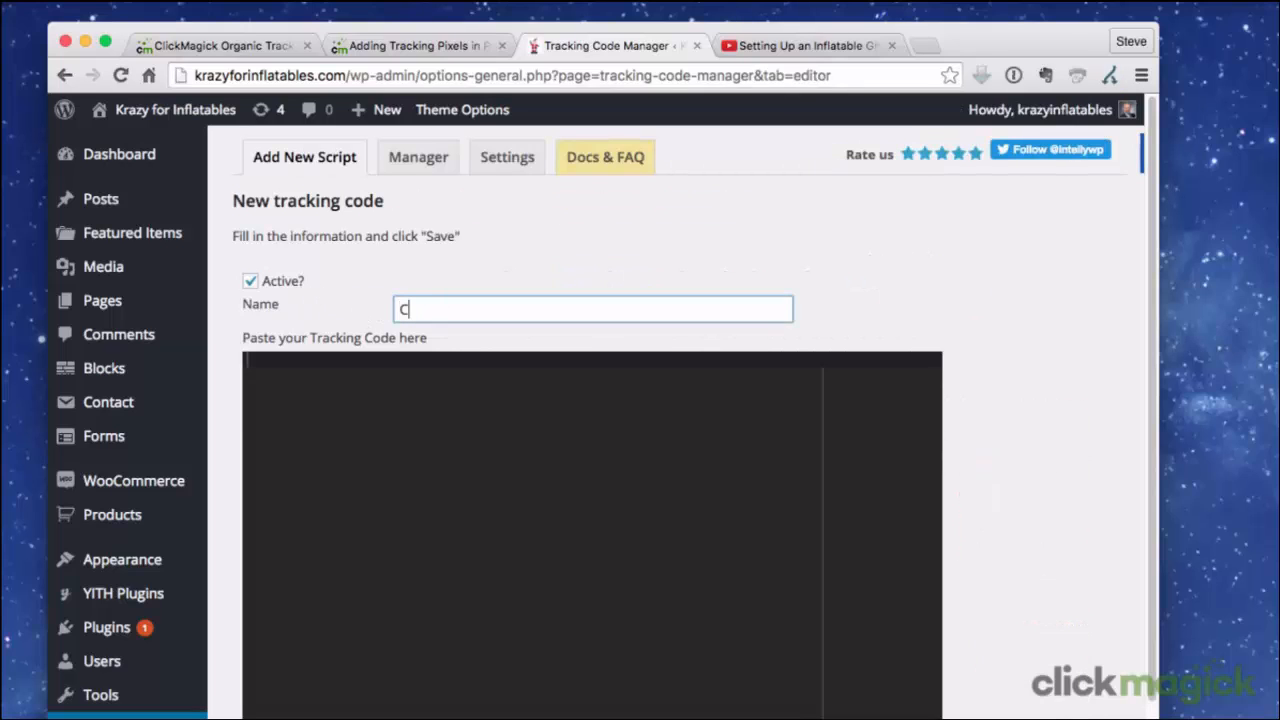
text(lickMagick)
key(Tab)
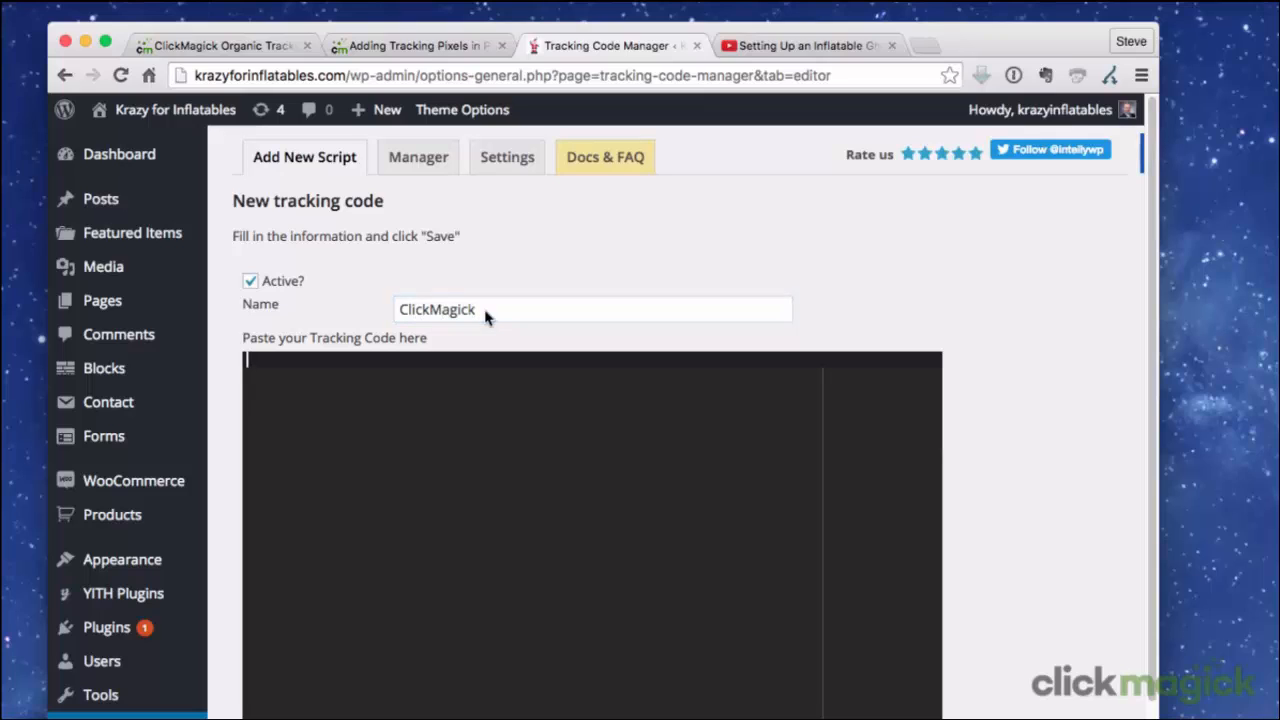
right_click(323, 368)
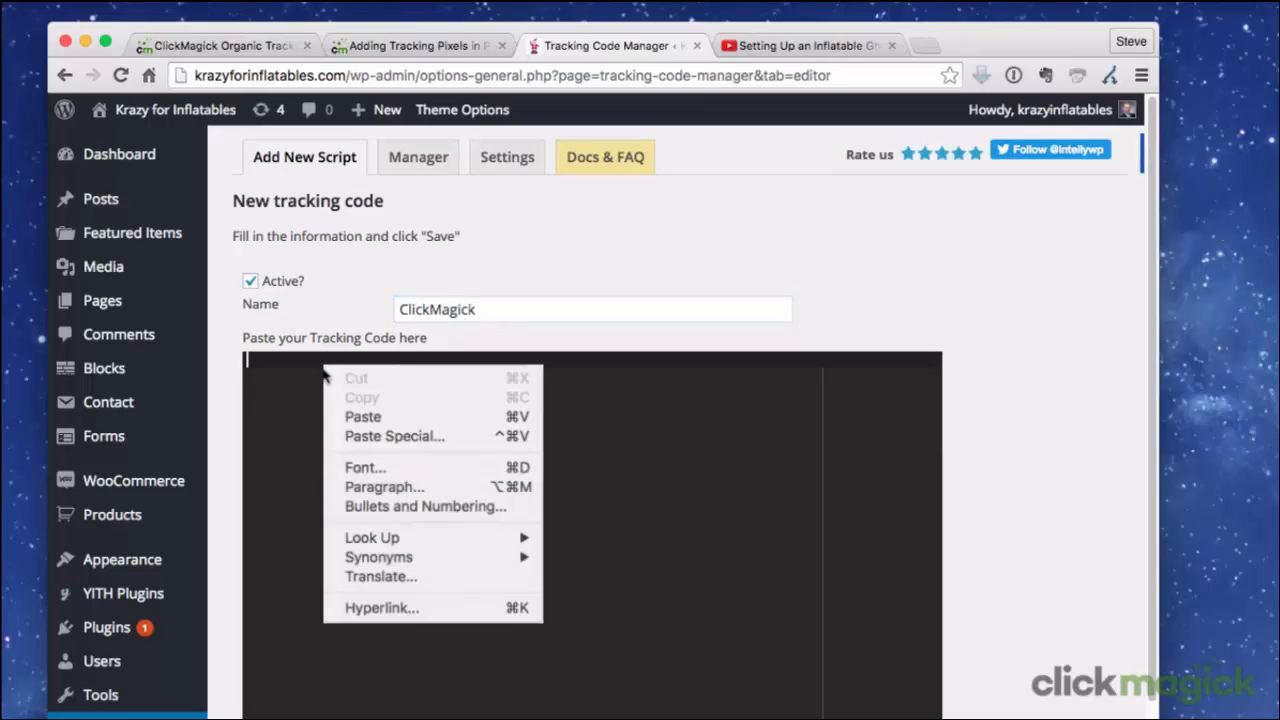
click(387, 417)
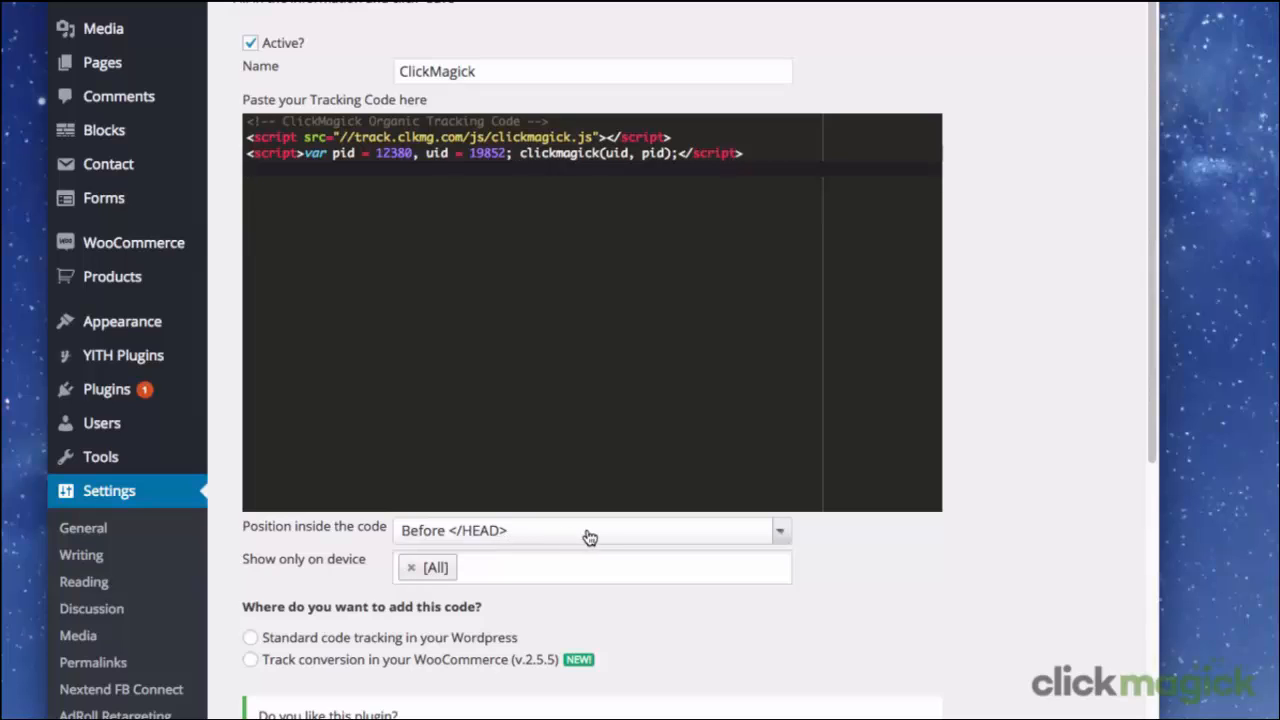
Position the code After <BODY>, using standard WordPress code tracking across the whole website (pages, posts and archives).
click(587, 533)
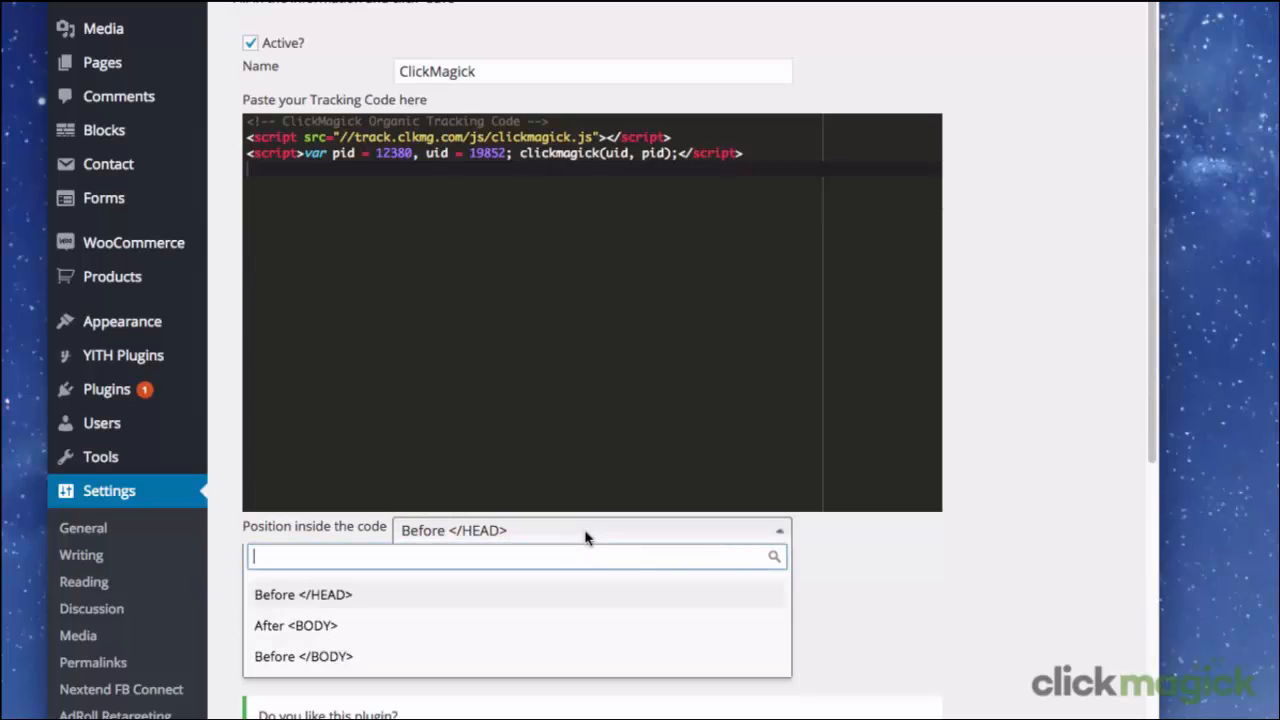
click(579, 630)
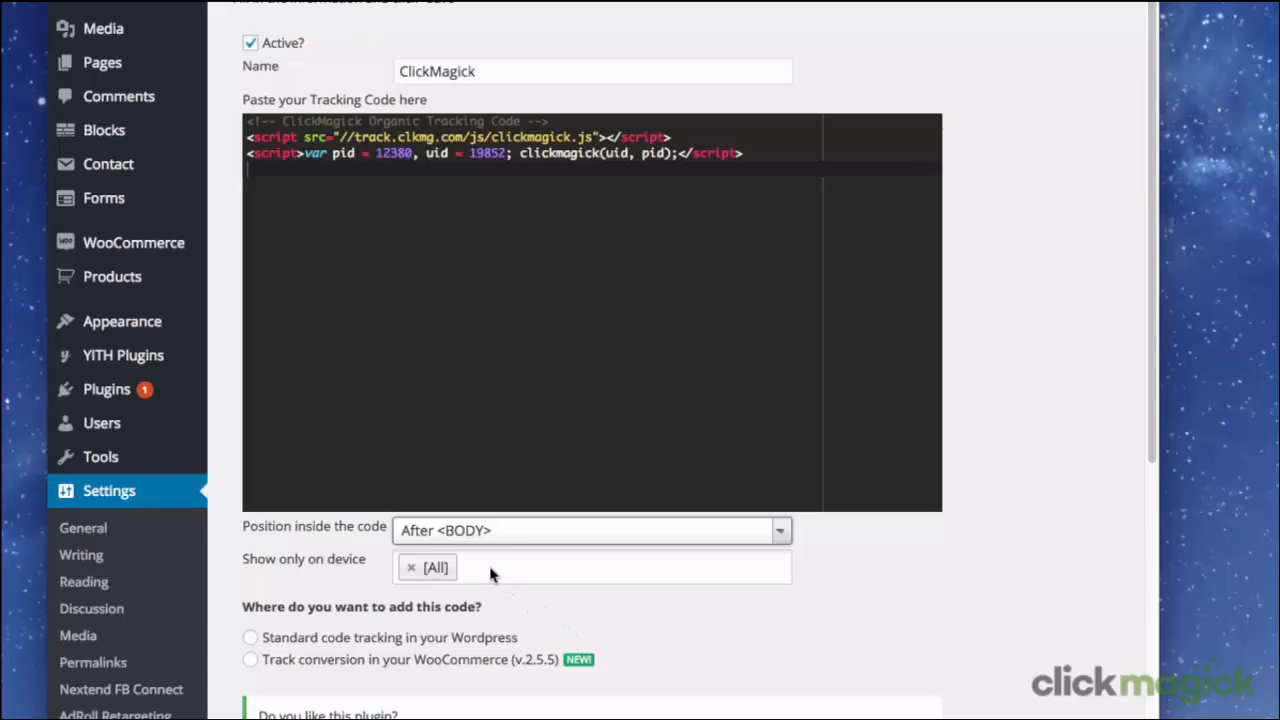
click(250, 639)
scroll(252, 600, down, 2)
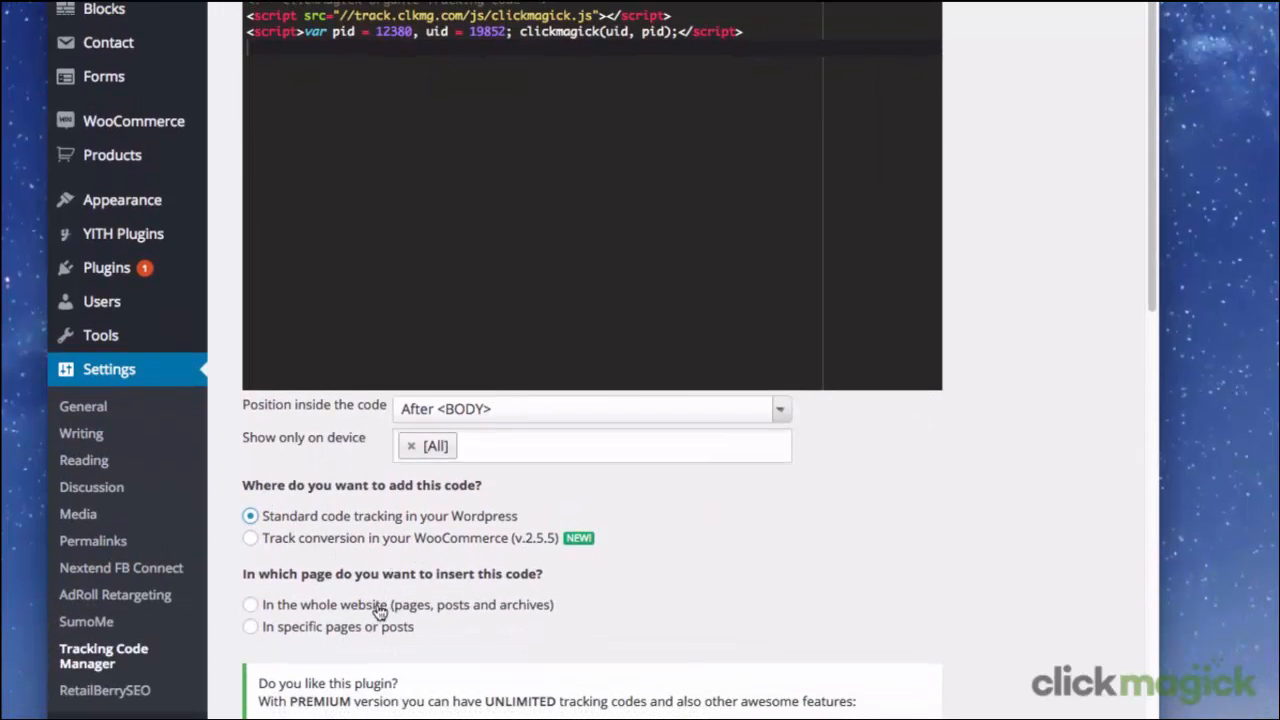
click(249, 607)
scroll(458, 625, down, 3)
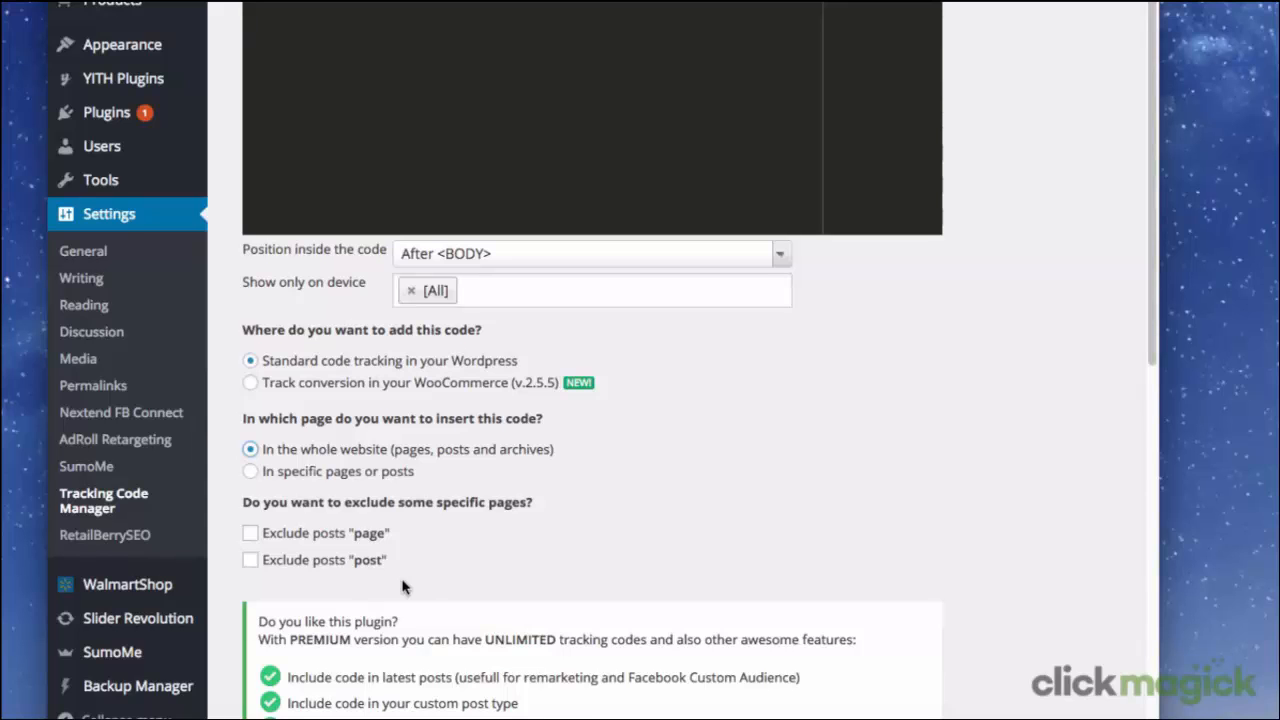
Save the ClickMagick tracking code in Tracking Code Manager.
scroll(404, 587, down, 5)
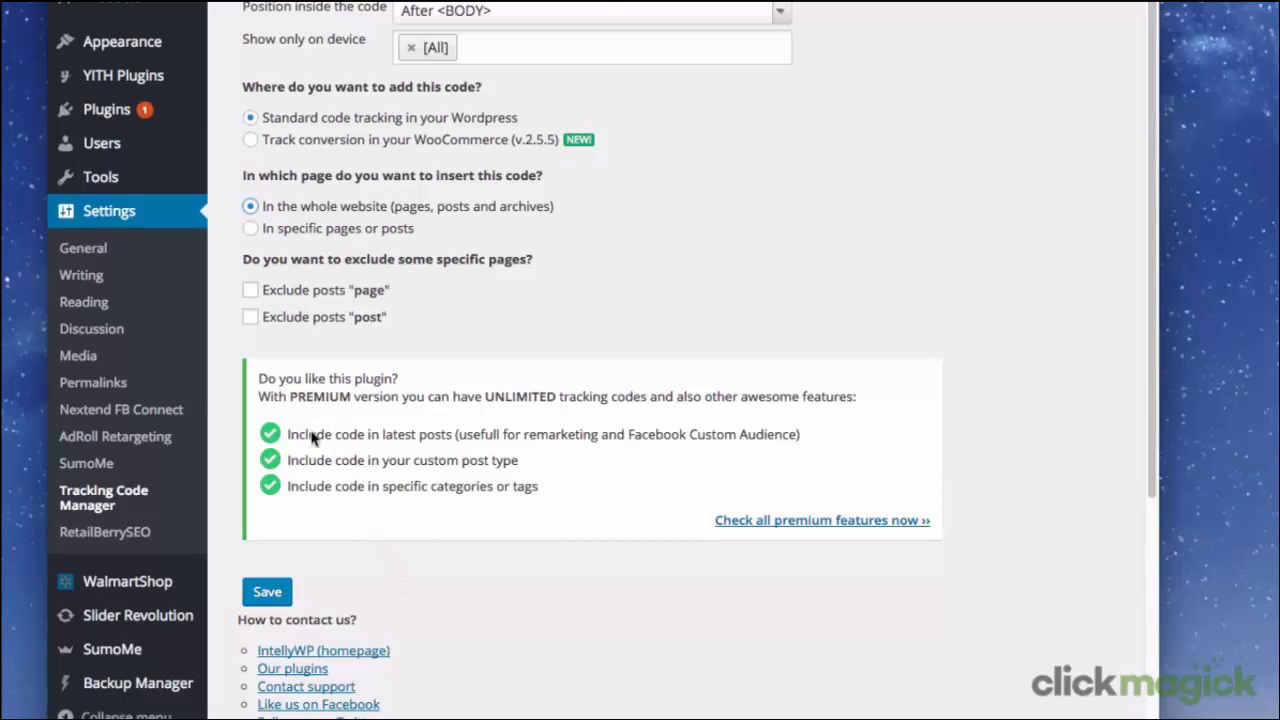
click(265, 592)
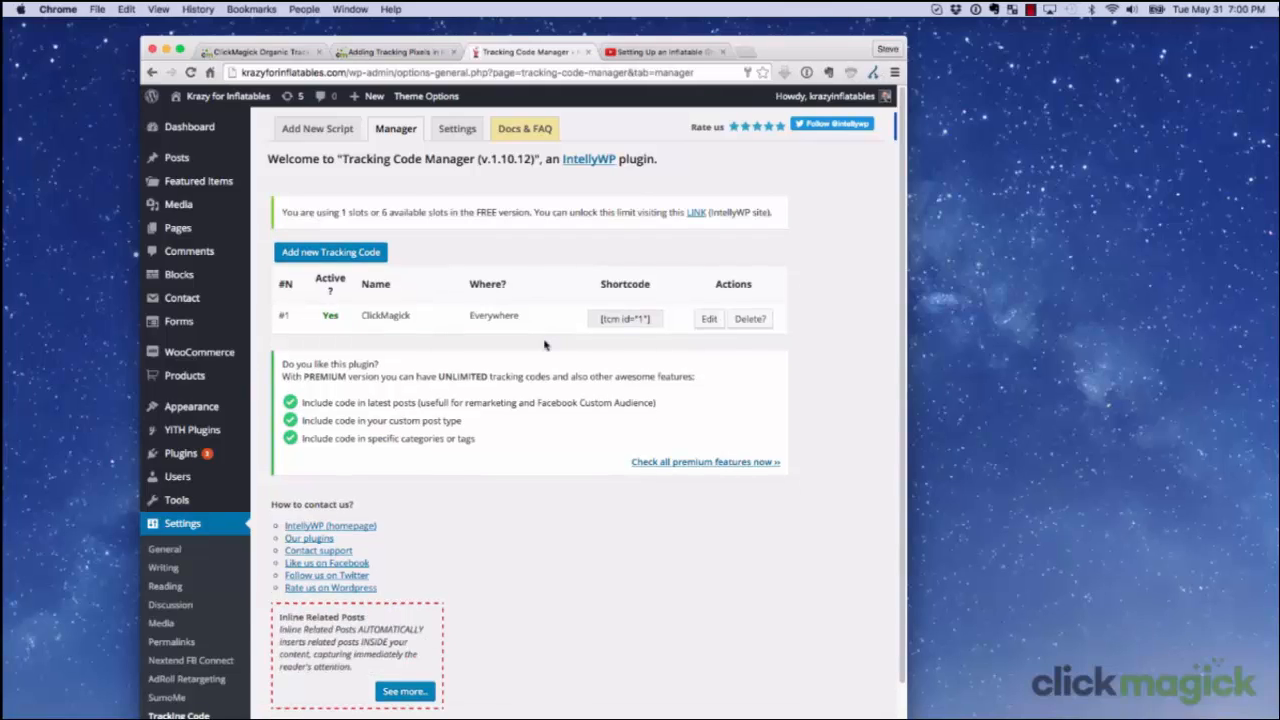
Search Google for "krazy for inflatables" reindeer and open the 6 Foot Tall Animated Christmas Inflatable Moose product result.
click(419, 72)
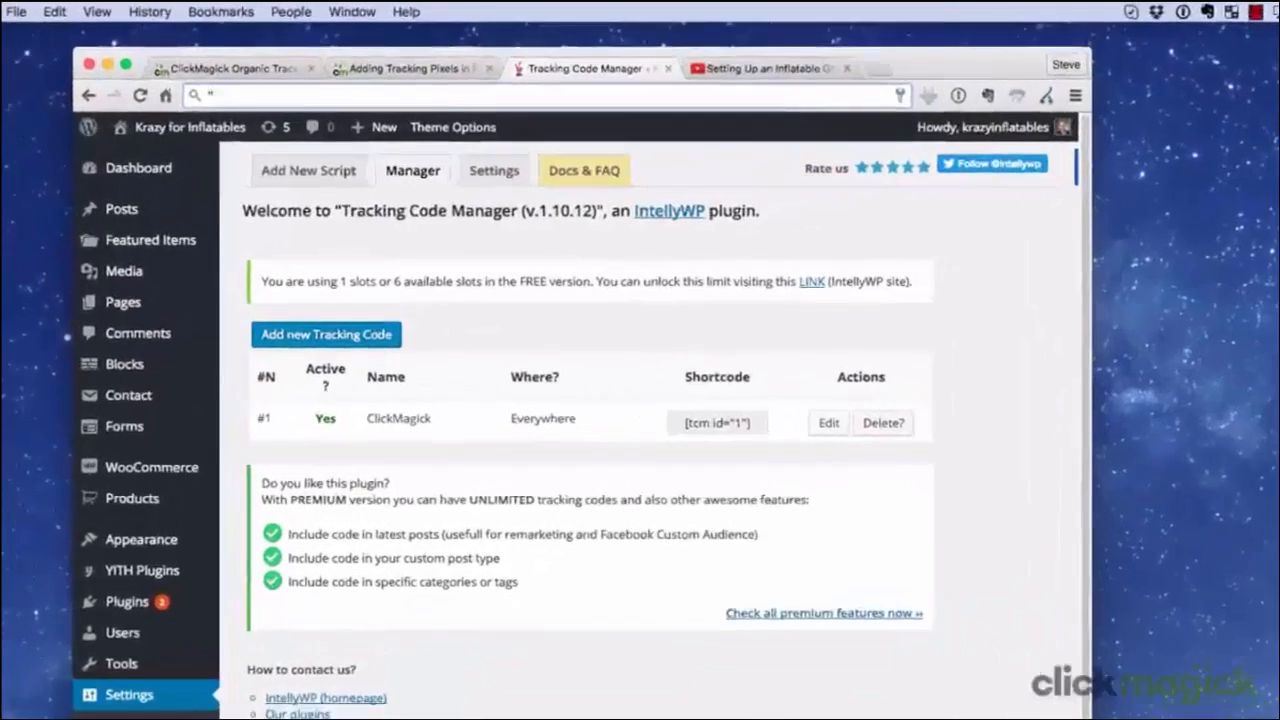
text('kra)
text(zy)
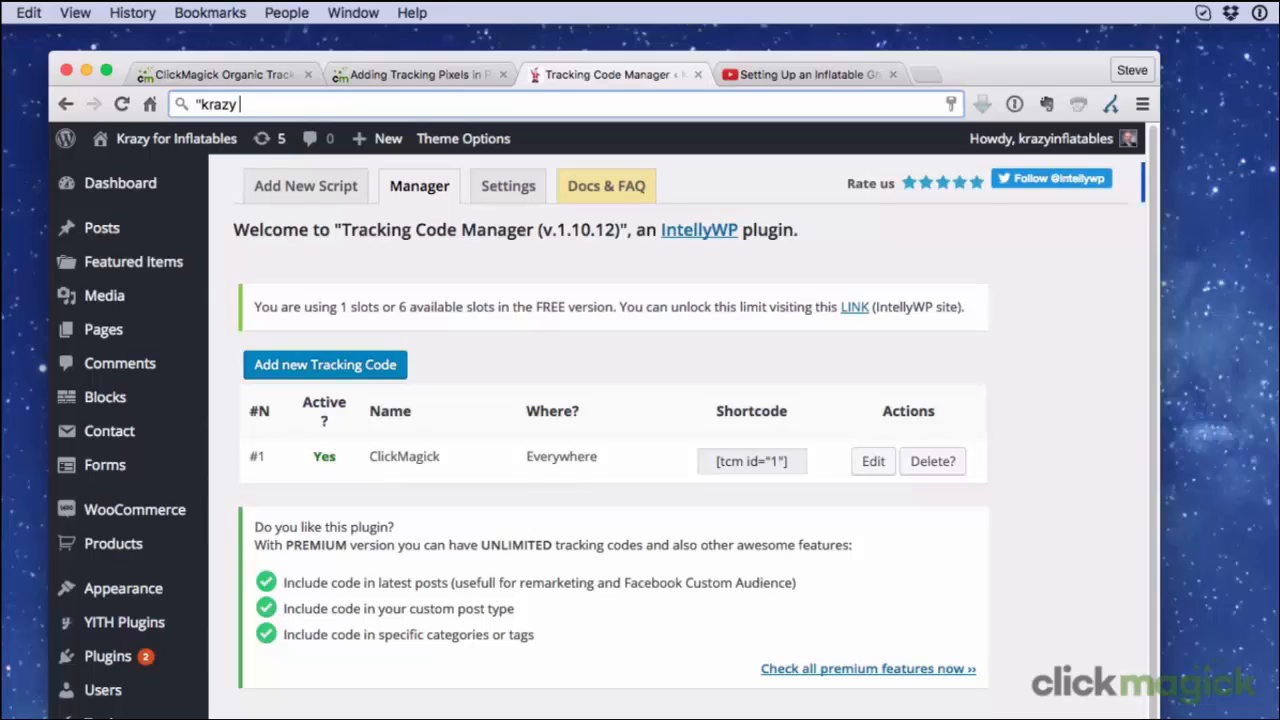
text( for inflatables" rein)
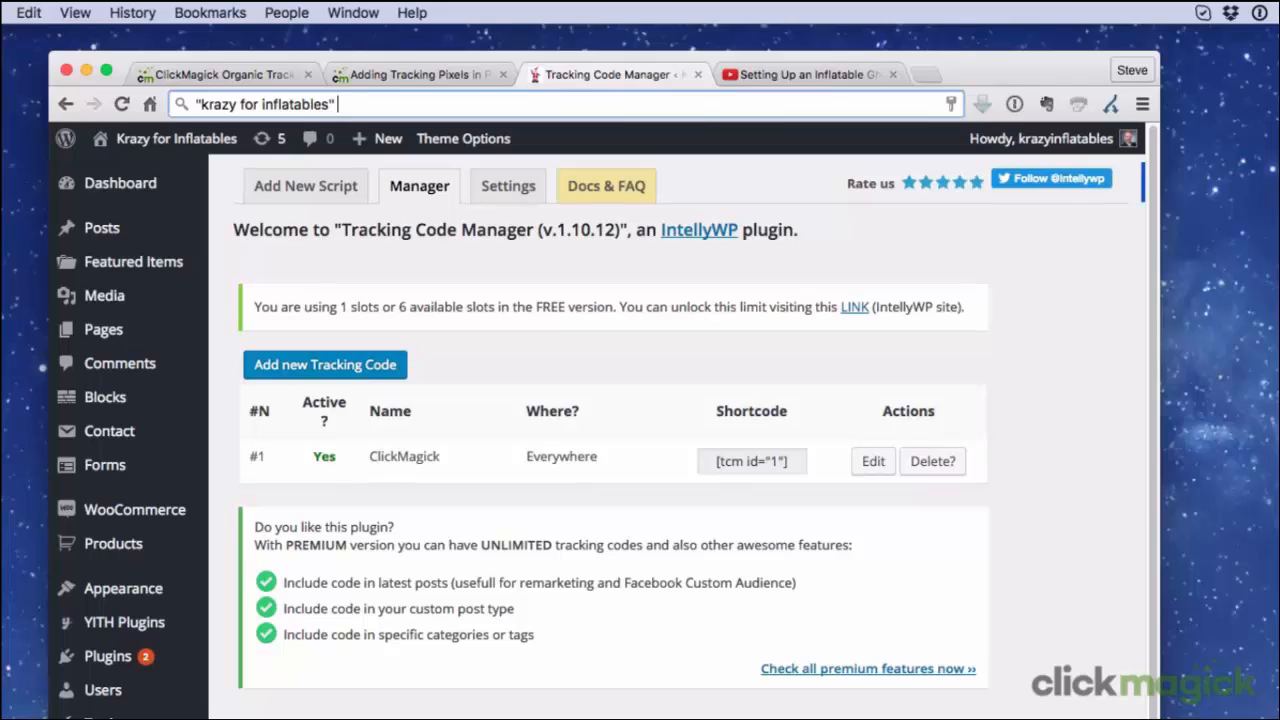
text(deer)
key(Return)
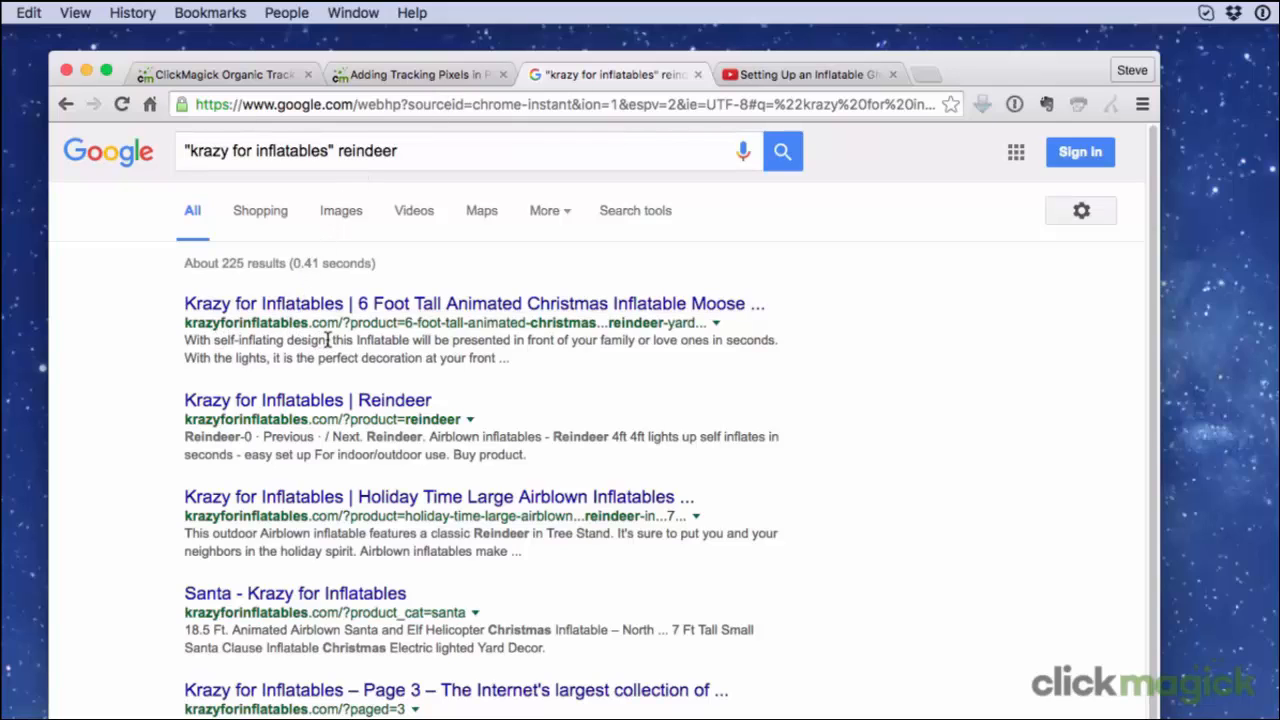
click(363, 312)
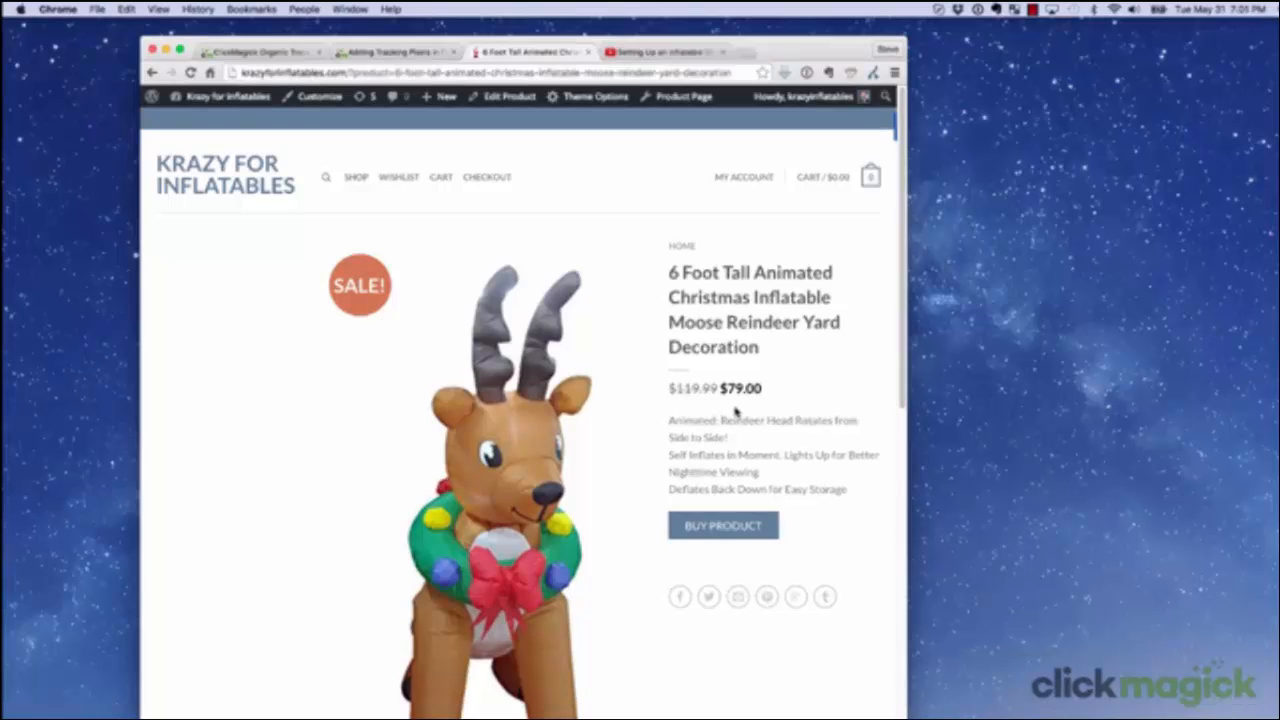
click(266, 74)
text(gozyyardandga)
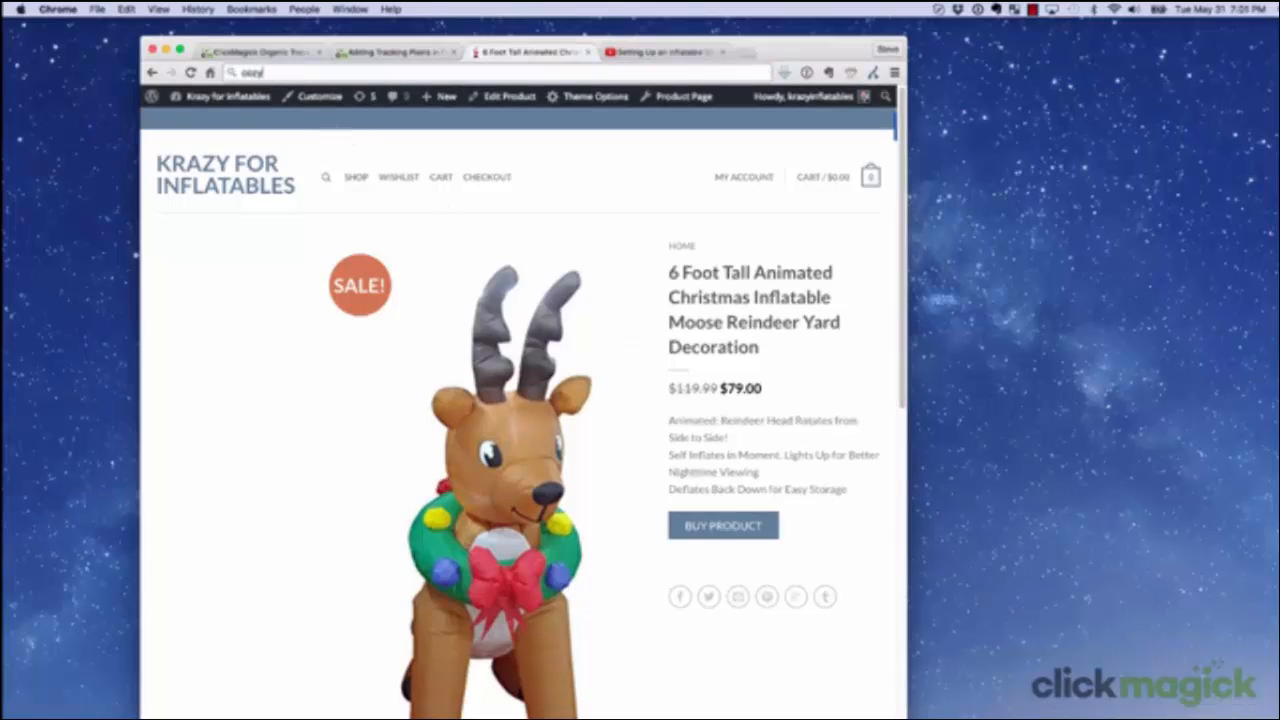
text(rden.com)
key(Return)
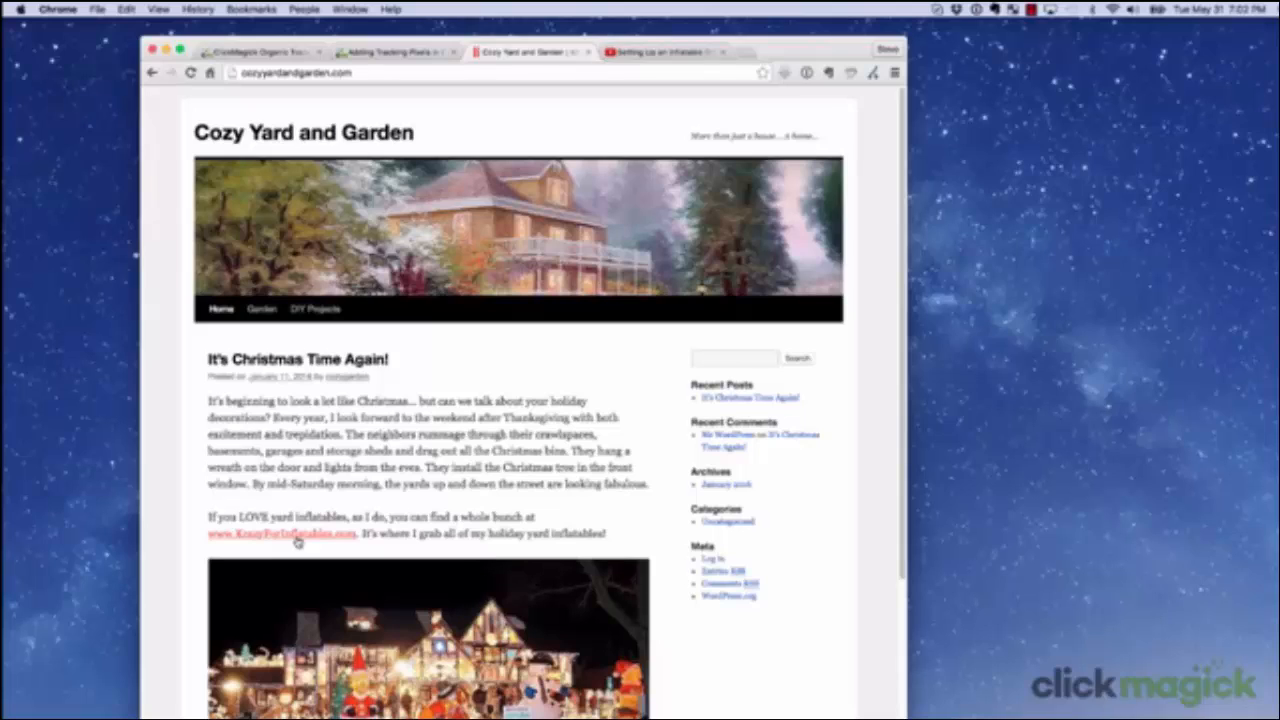
click(297, 538)
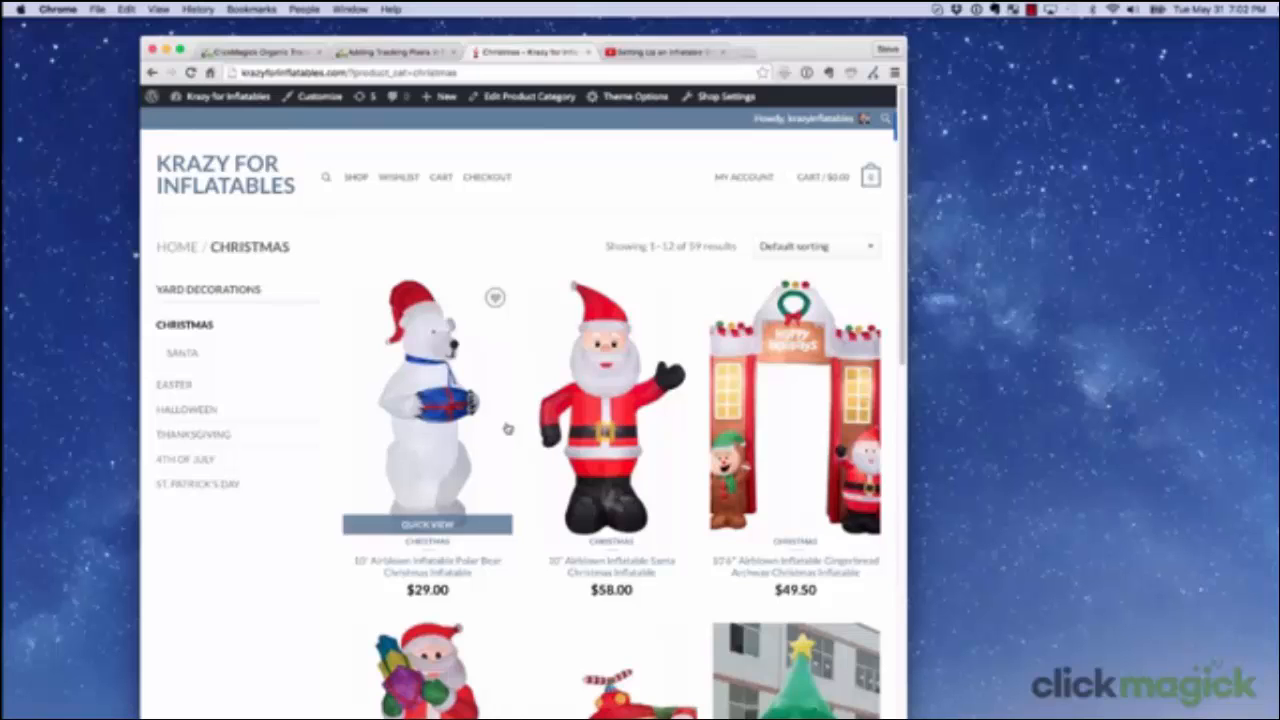
Switch to the YouTube video Setting Up an Inflatable Ghost Yard Decoration and follow the krazyforinflatables.com link in its description.
click(658, 53)
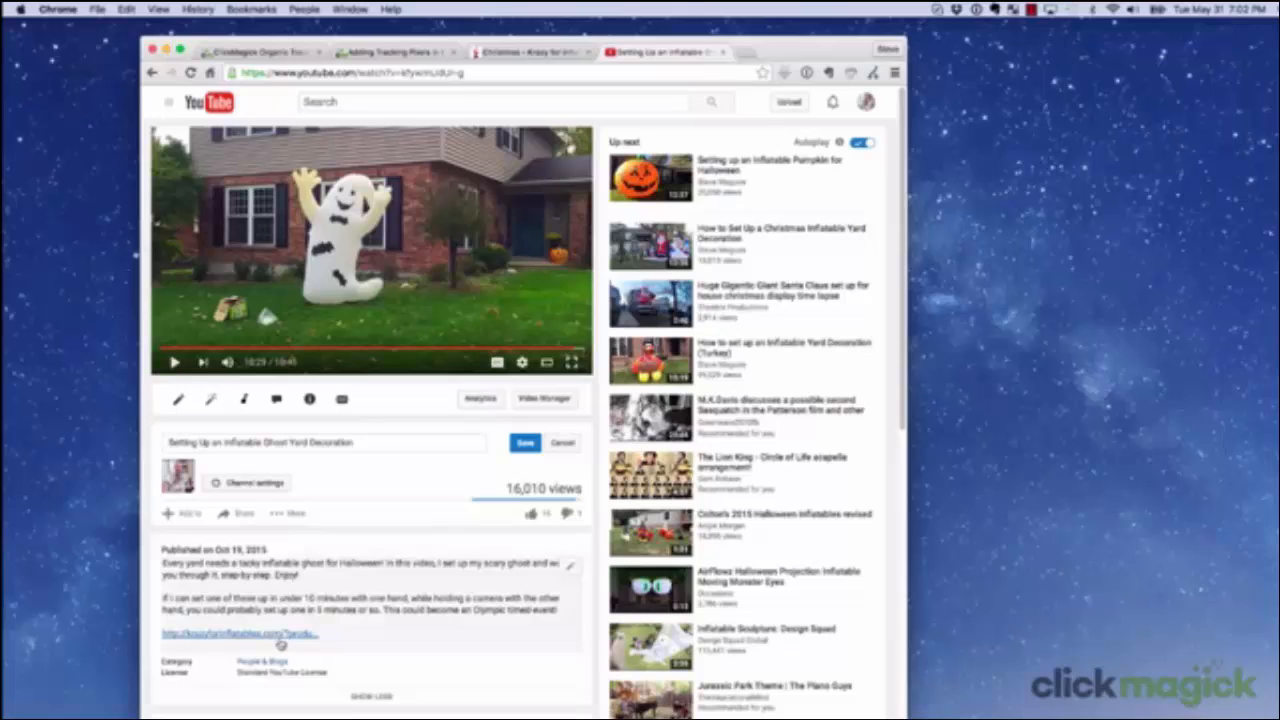
click(248, 636)
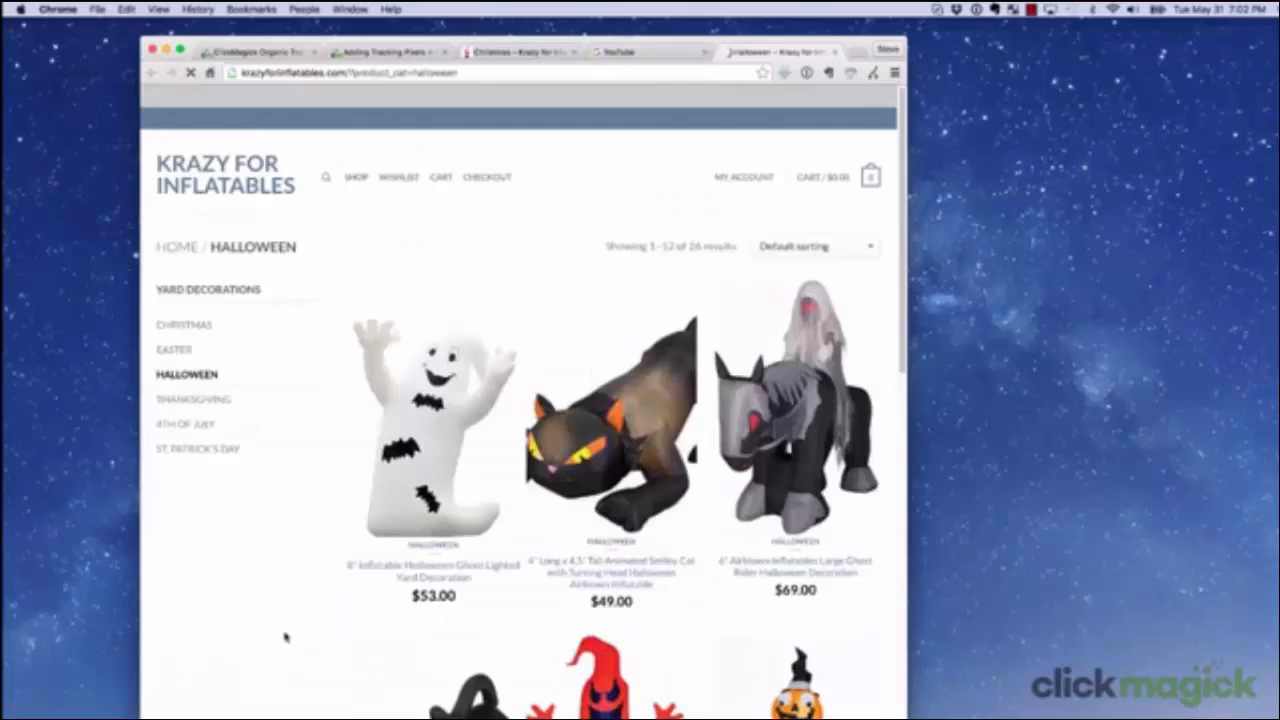
mouse_move(614, 530)
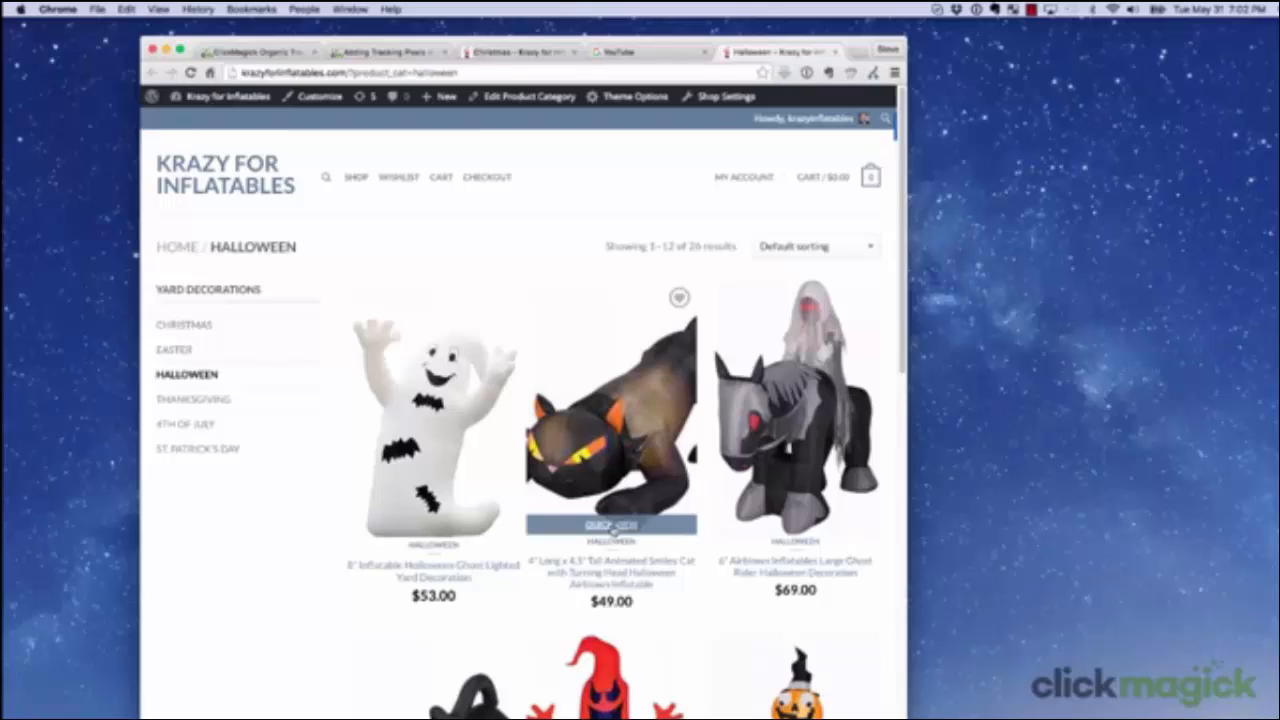
click(455, 73)
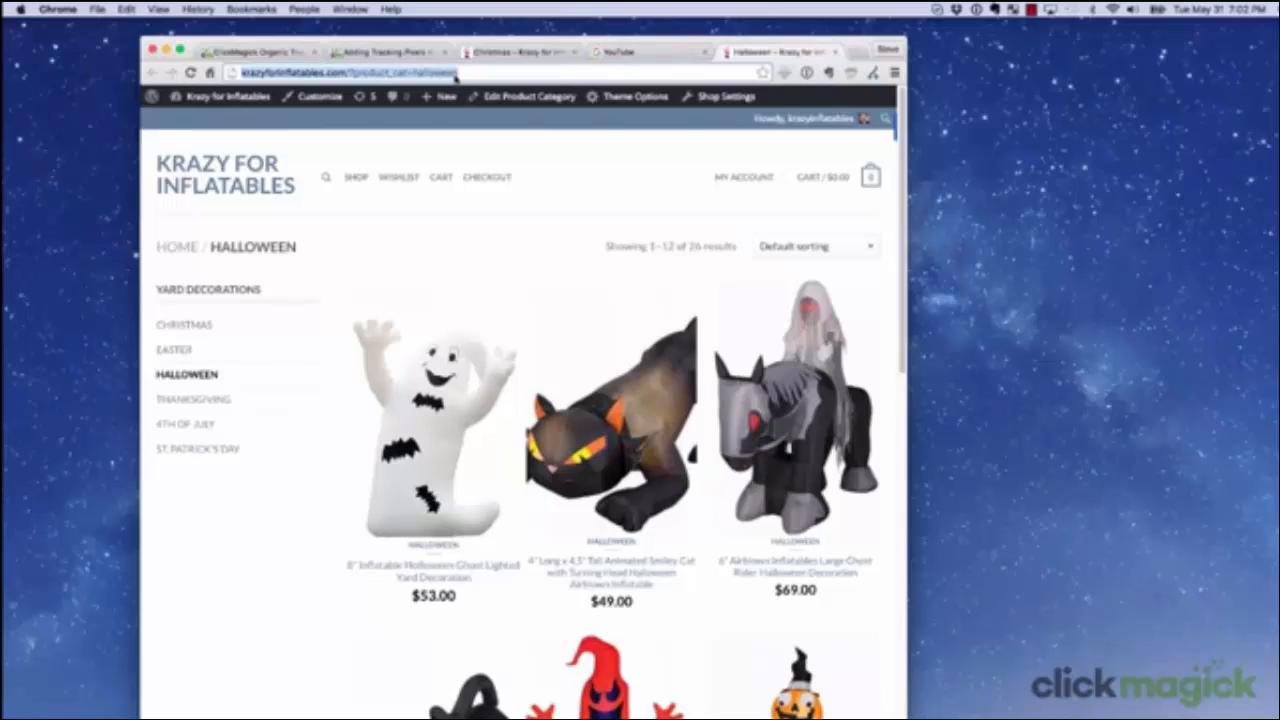
text(ani)
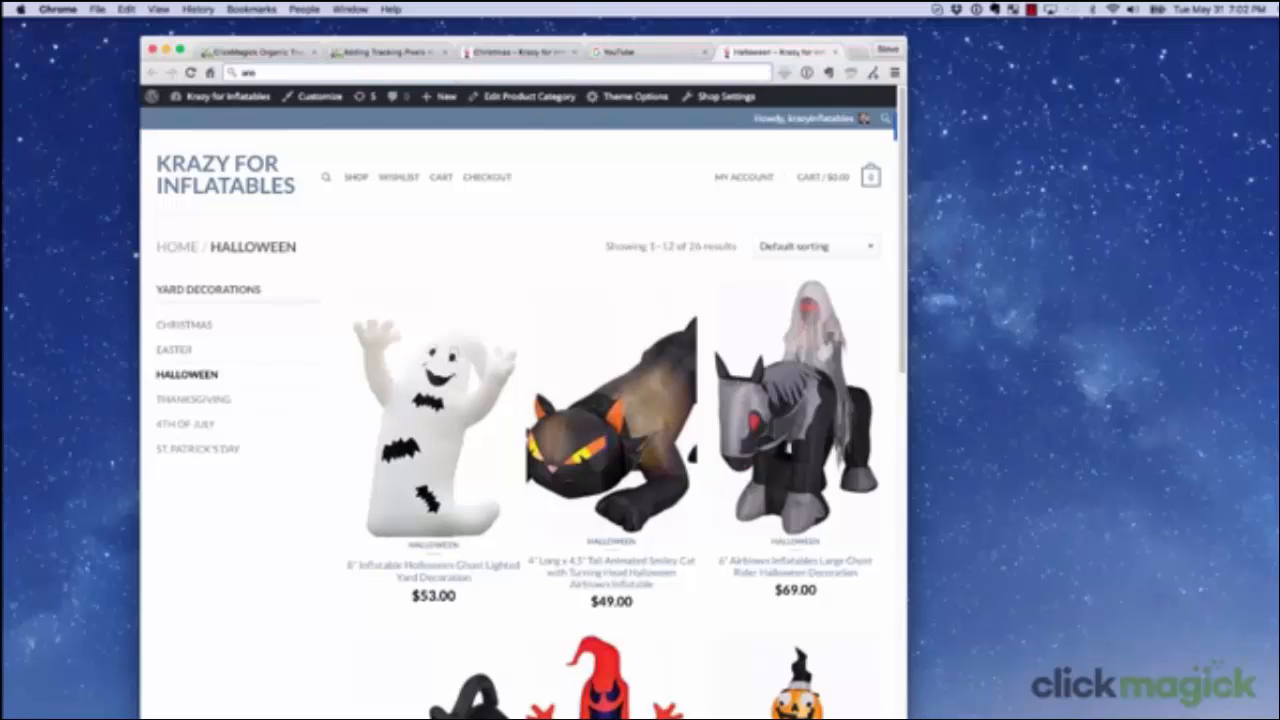
text(w.krazyforinflatables.com)
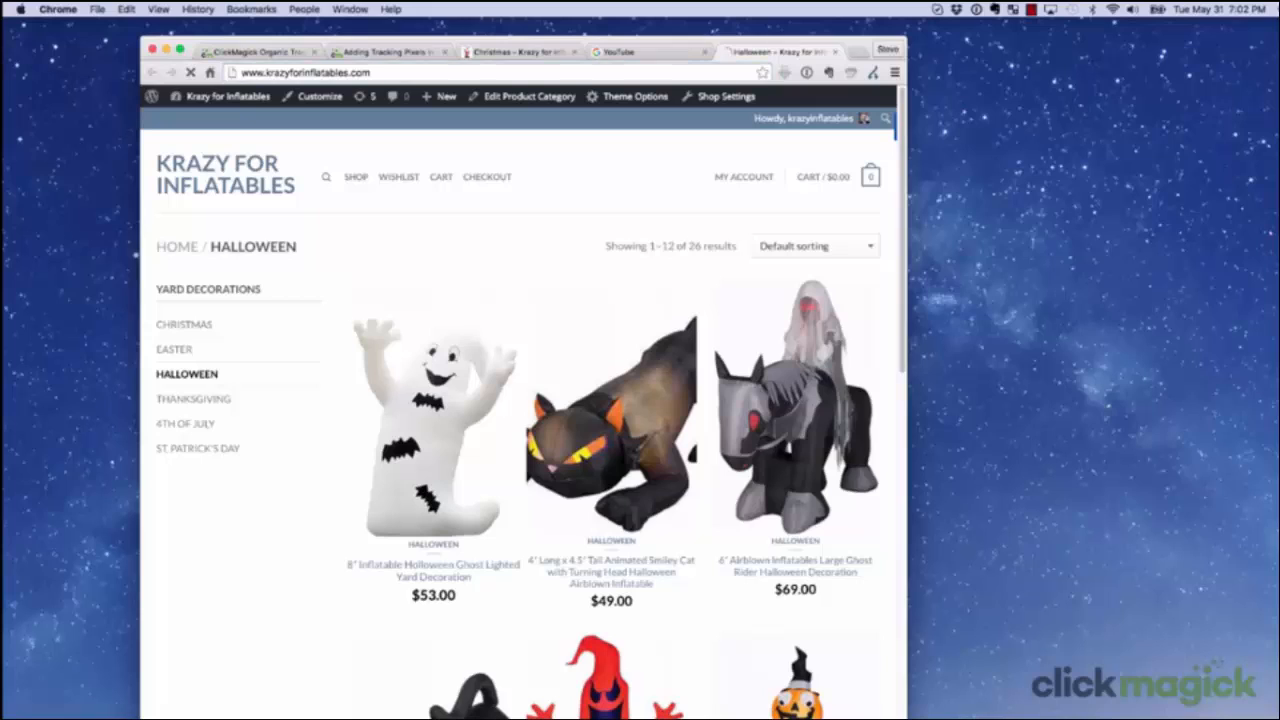
key(Return)
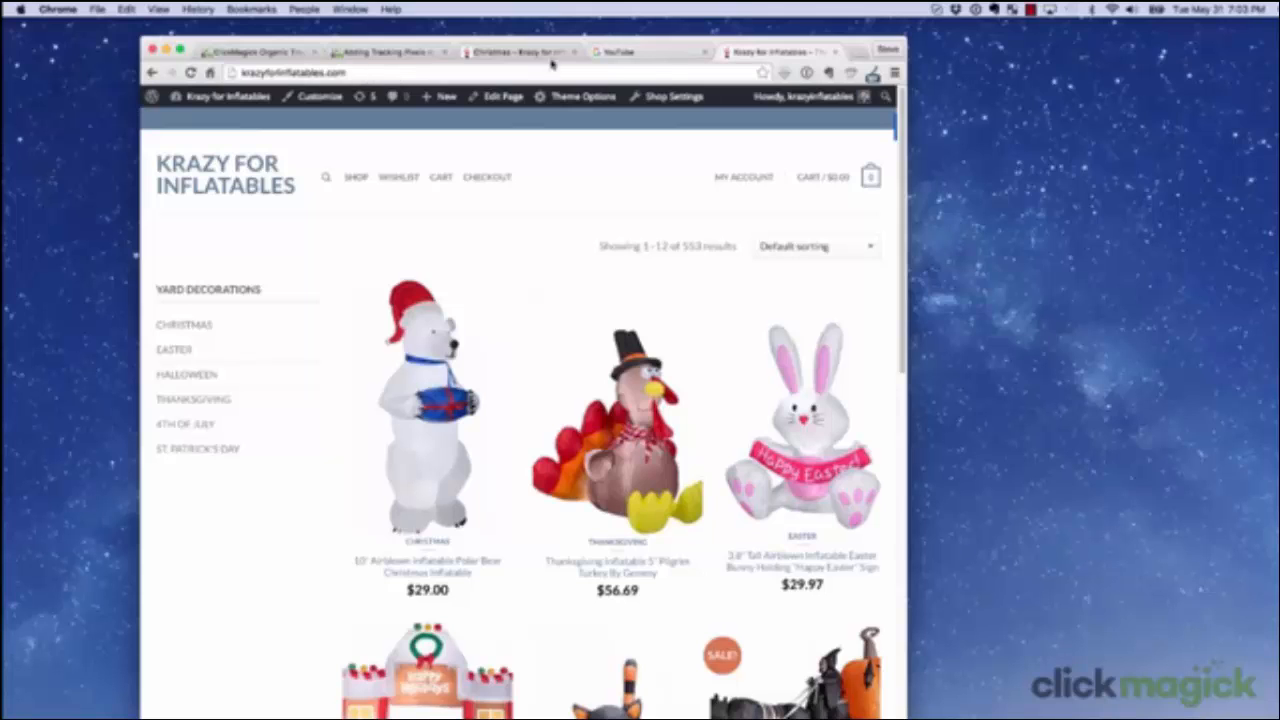
click(621, 53)
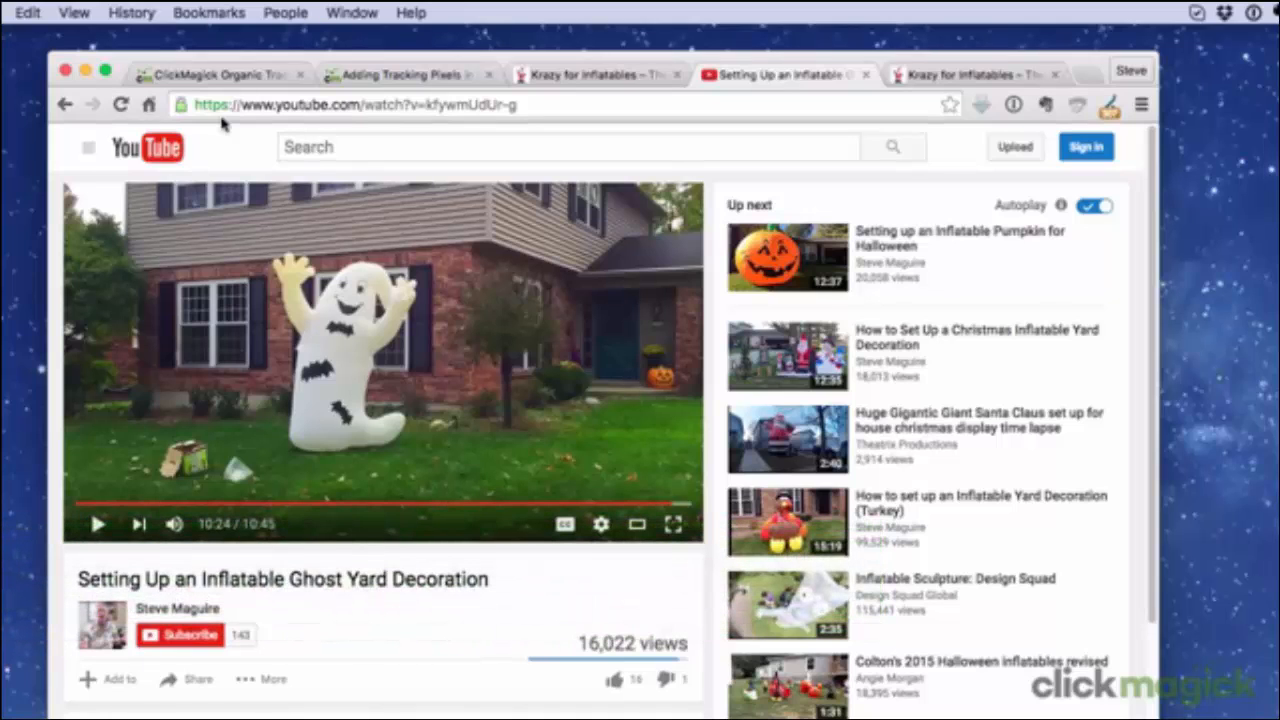
click(213, 75)
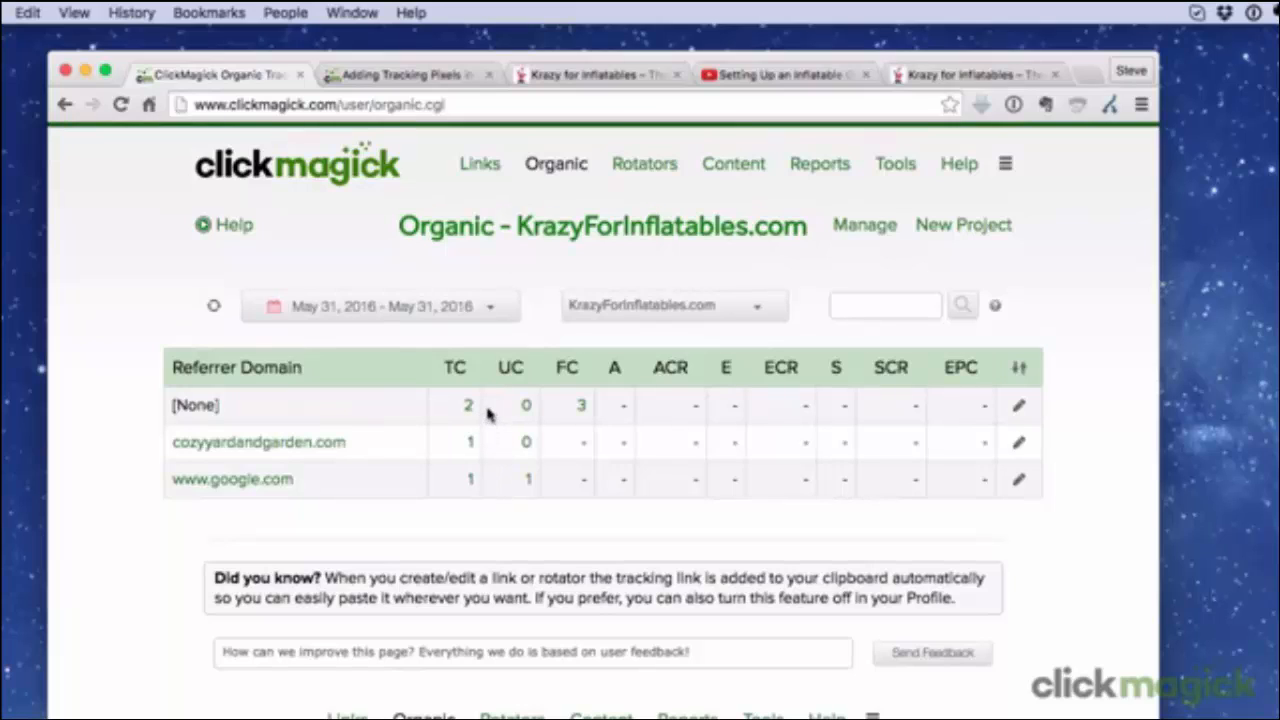
click(528, 484)
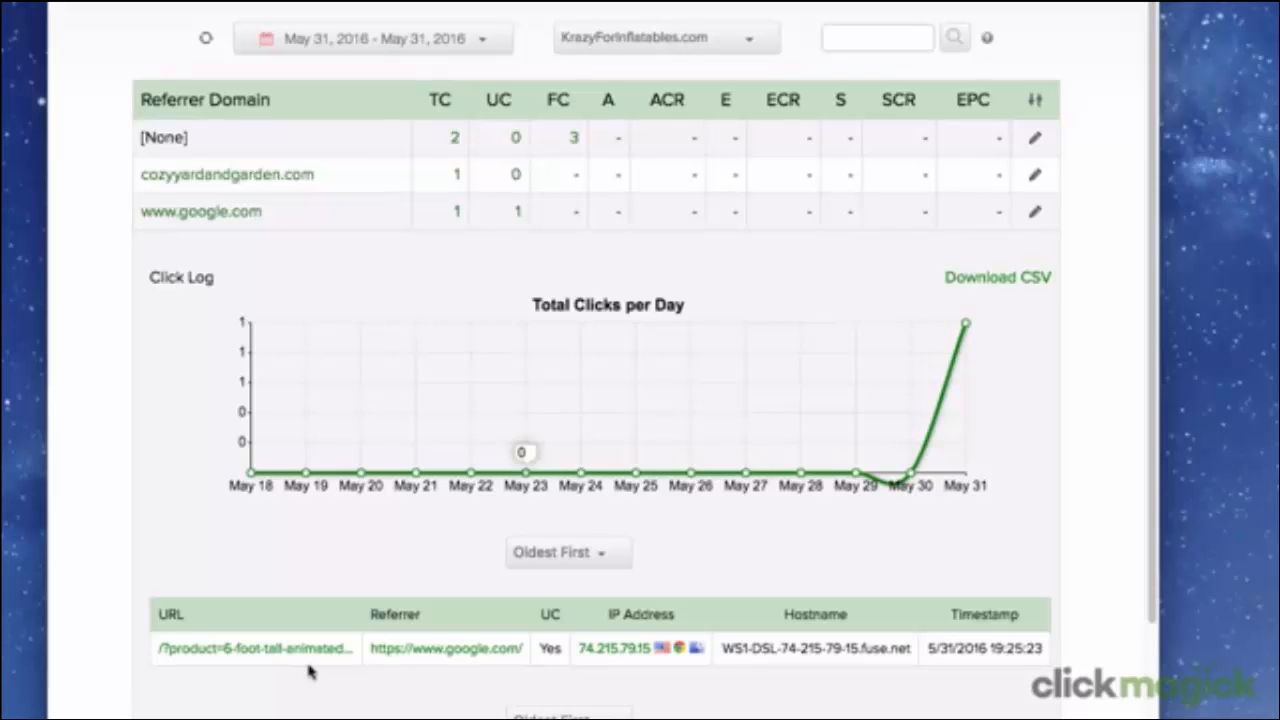
click(518, 217)
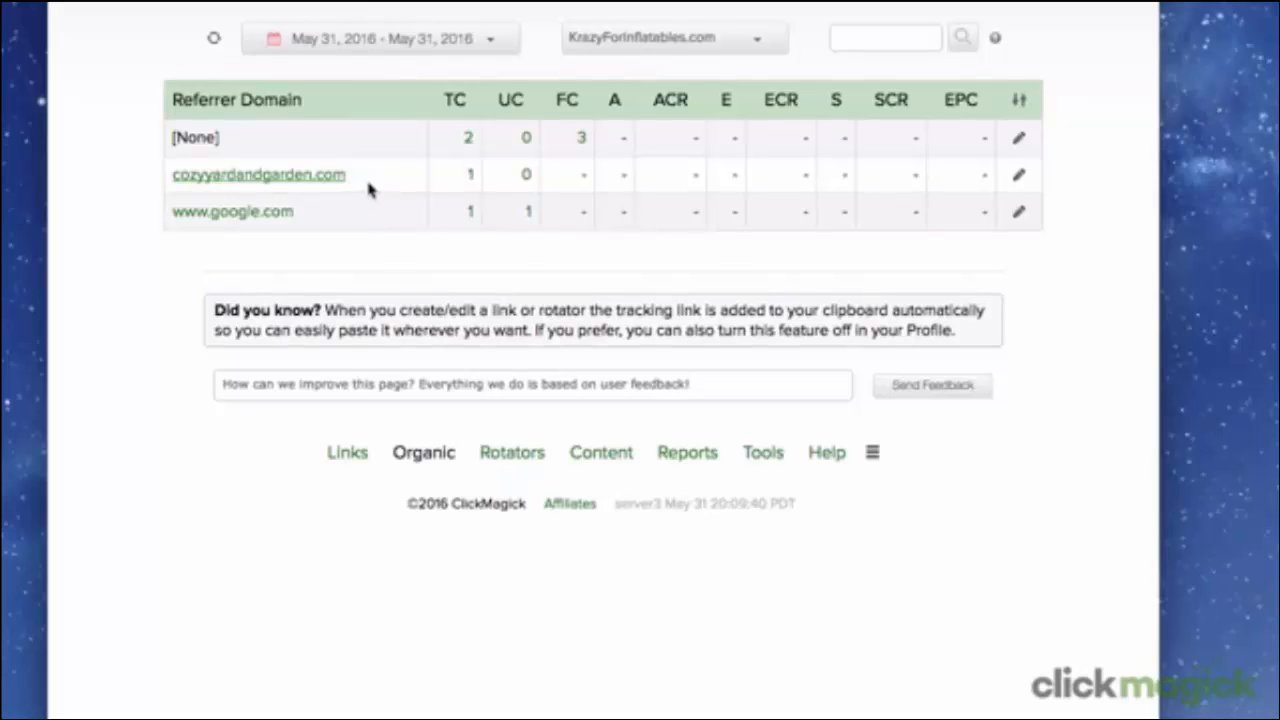
click(527, 178)
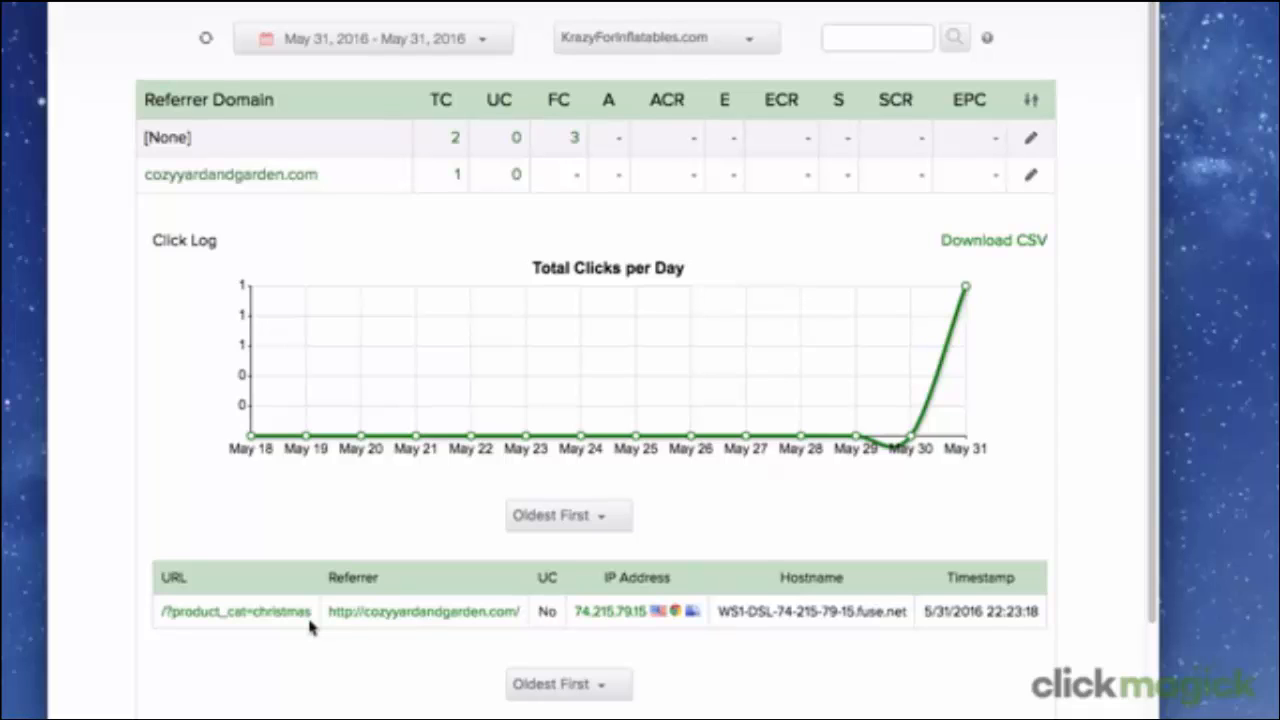
click(513, 176)
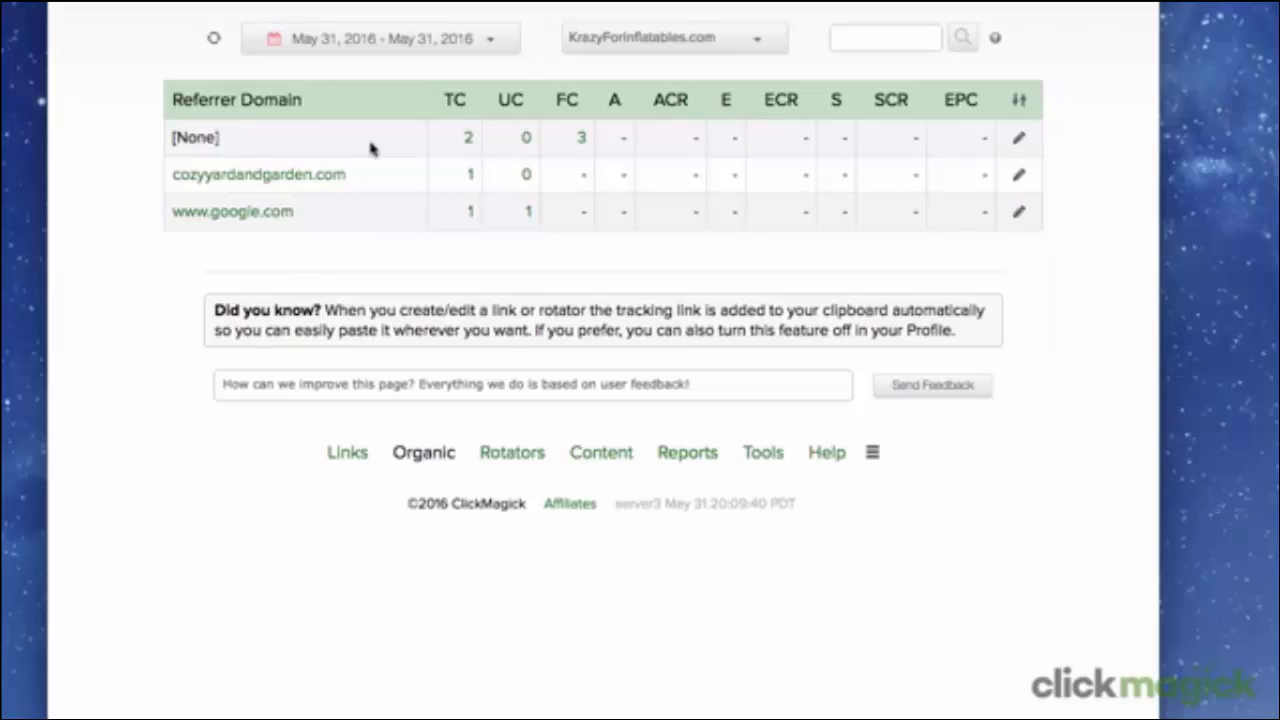
Inspect the click log and the keyword breakdown for the [None] referrer, closing each one after viewing.
click(526, 146)
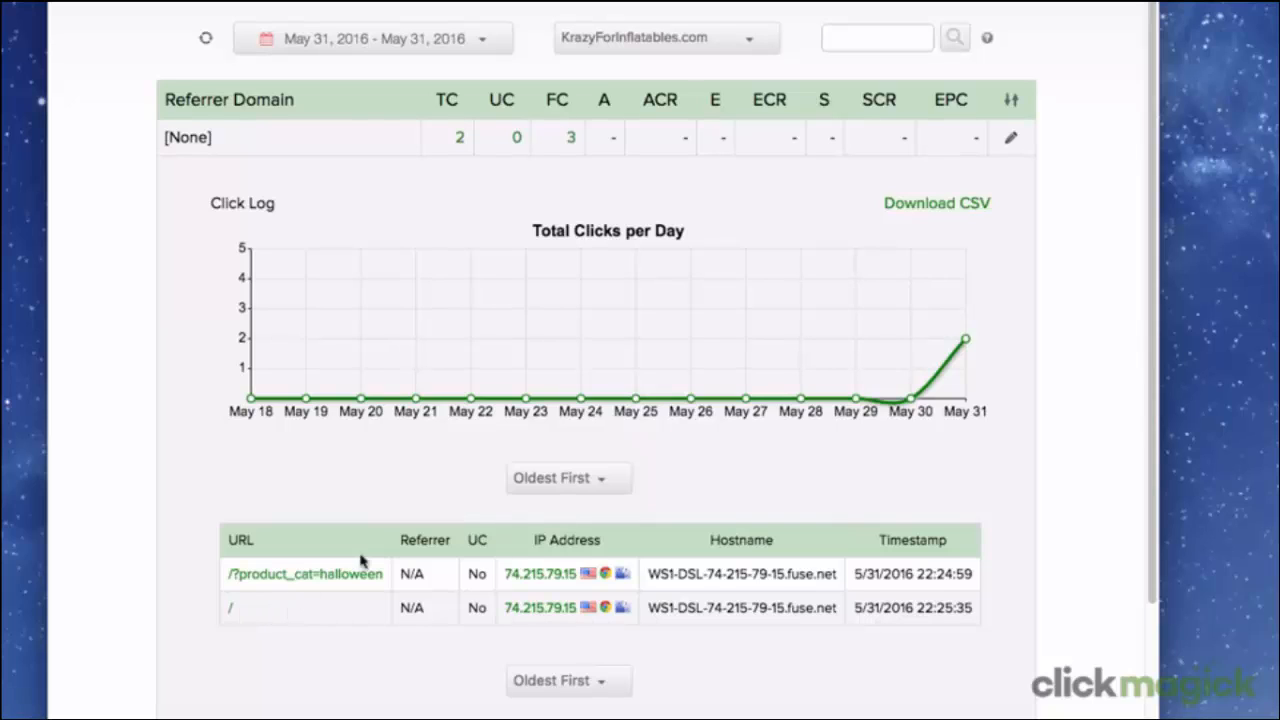
click(522, 142)
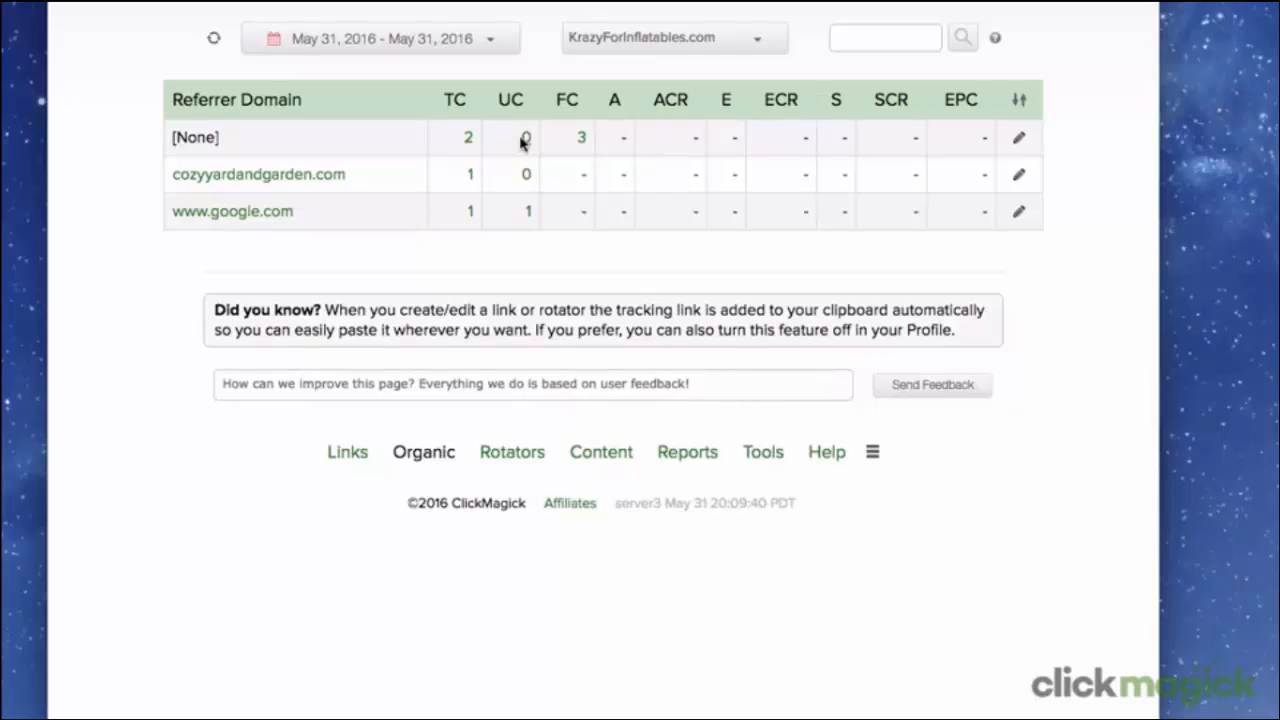
click(468, 138)
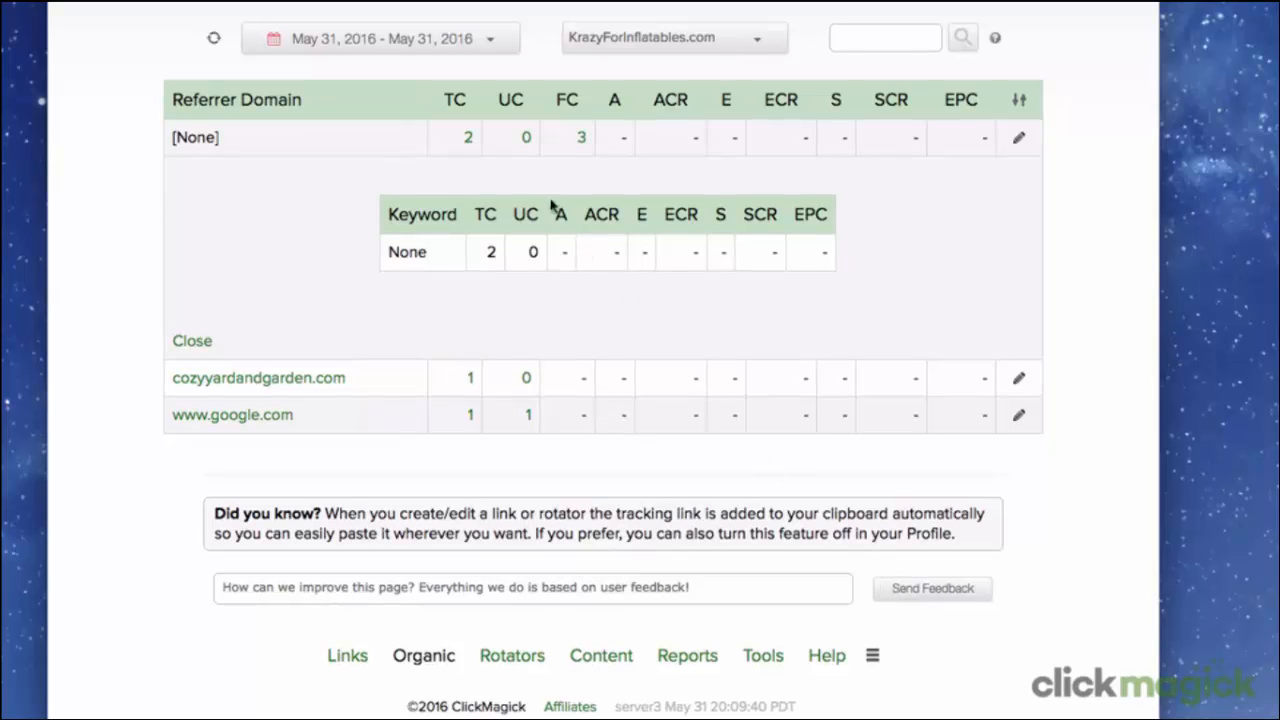
click(469, 139)
Review the Track Conversions attribution options and tracking pixels and the other project management options, and close the conversion panel.
scroll(626, 106, up, 4)
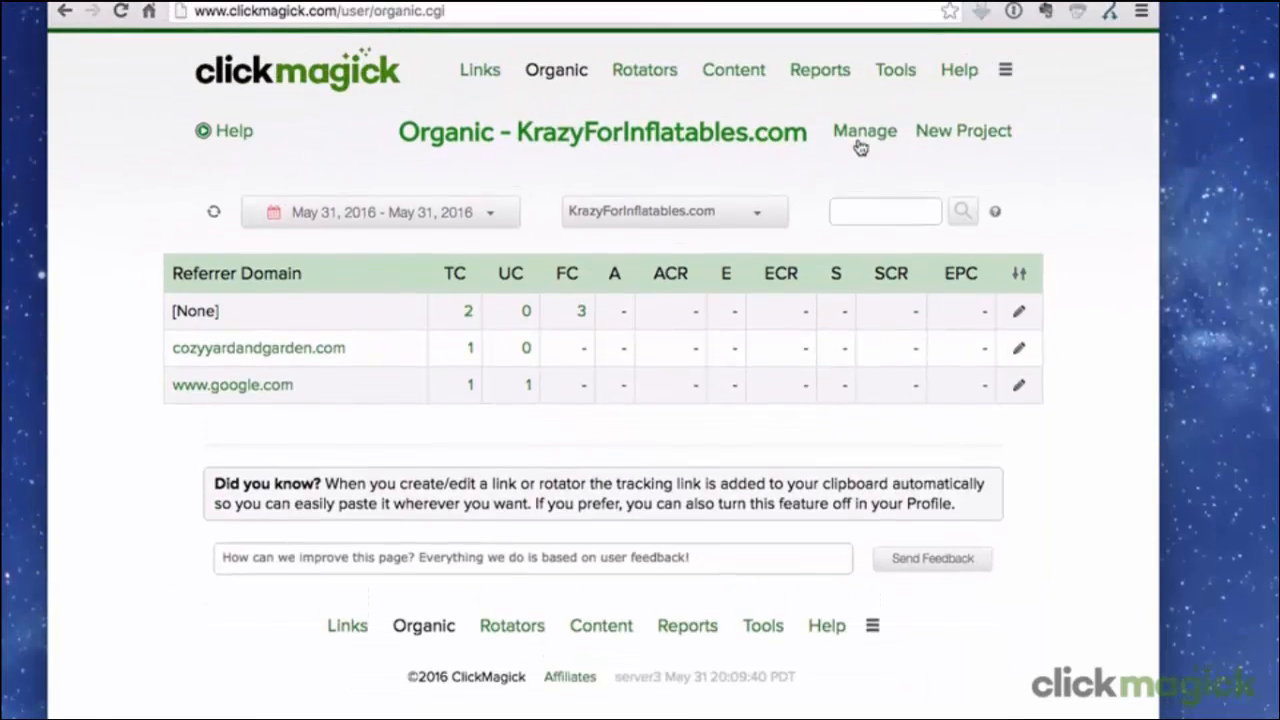
click(883, 143)
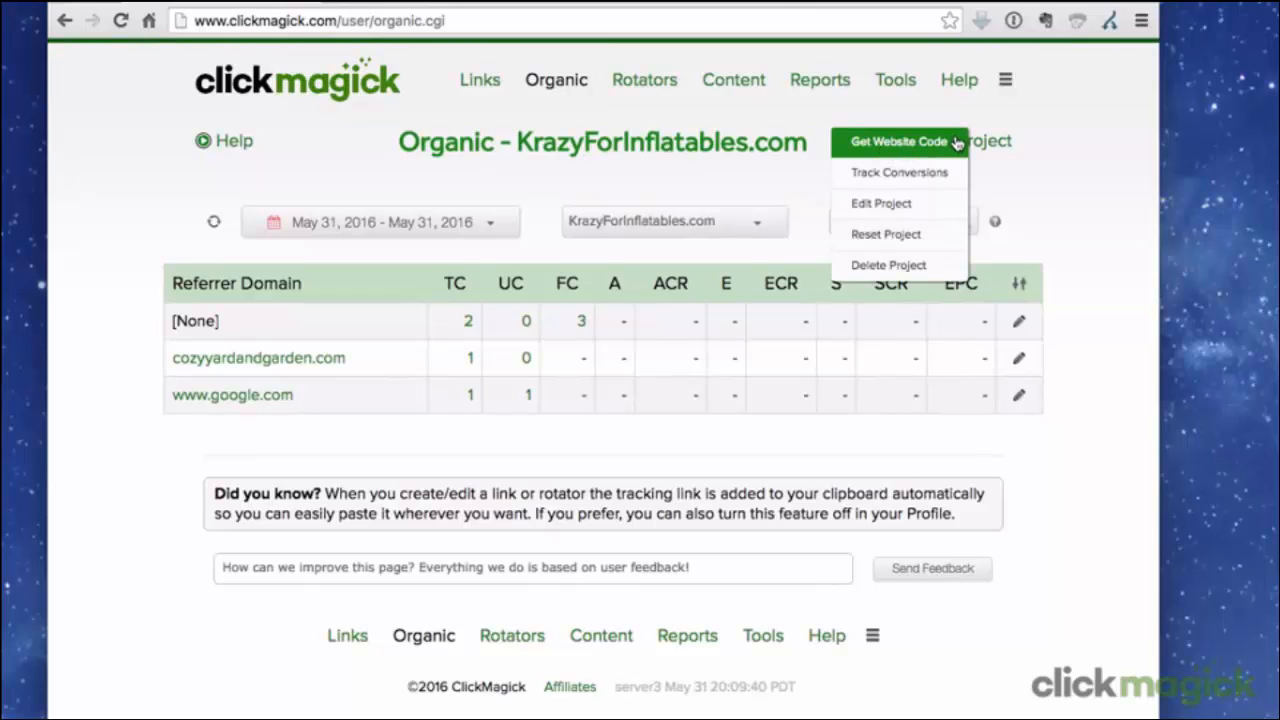
click(958, 173)
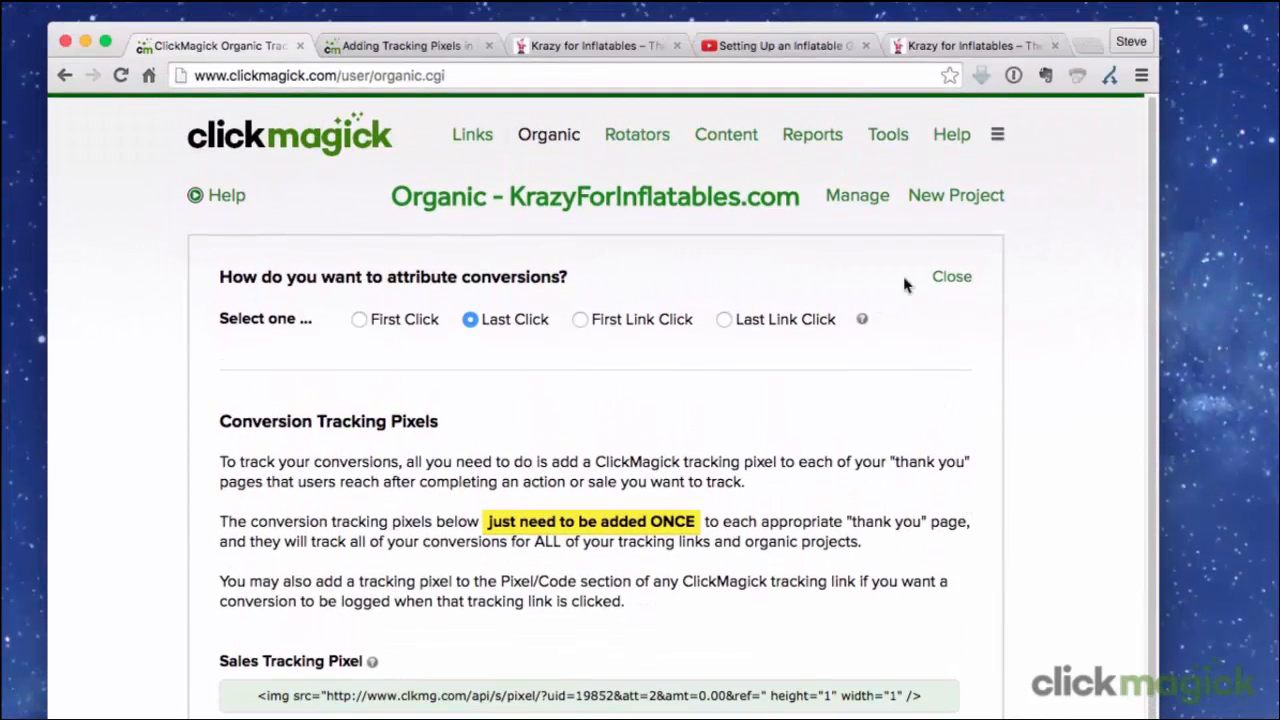
click(857, 195)
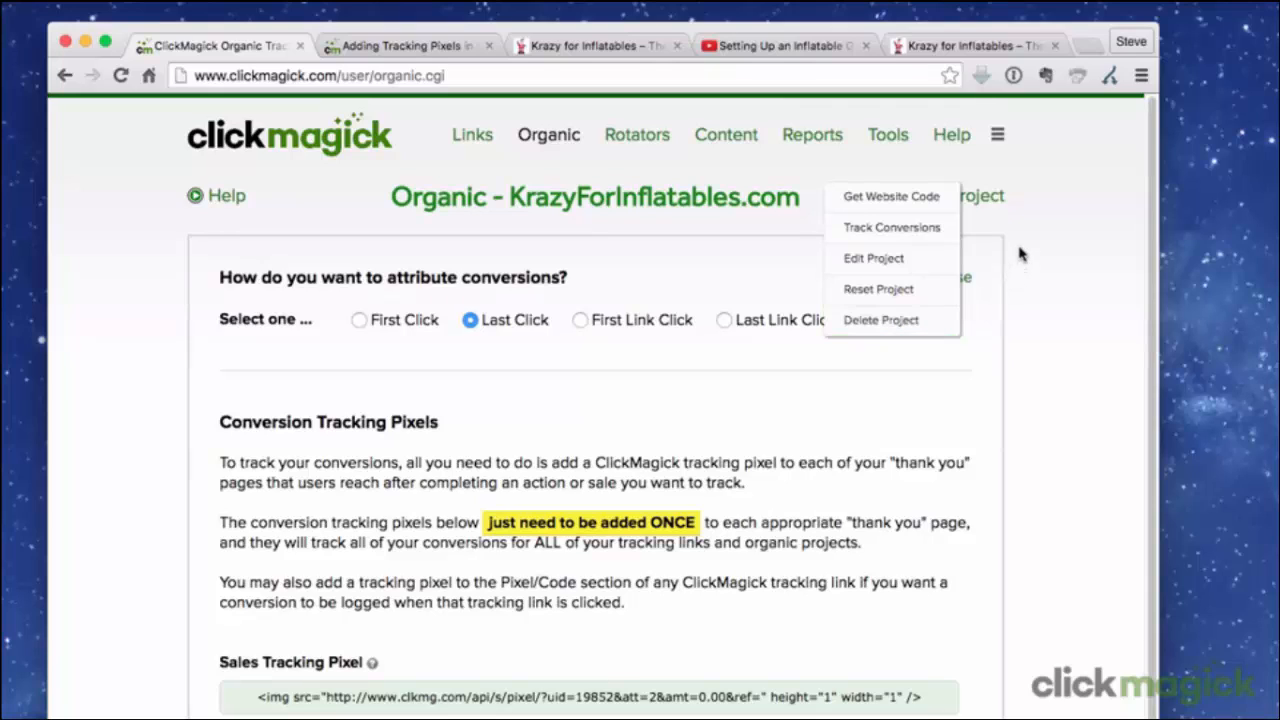
click(1020, 250)
click(953, 277)
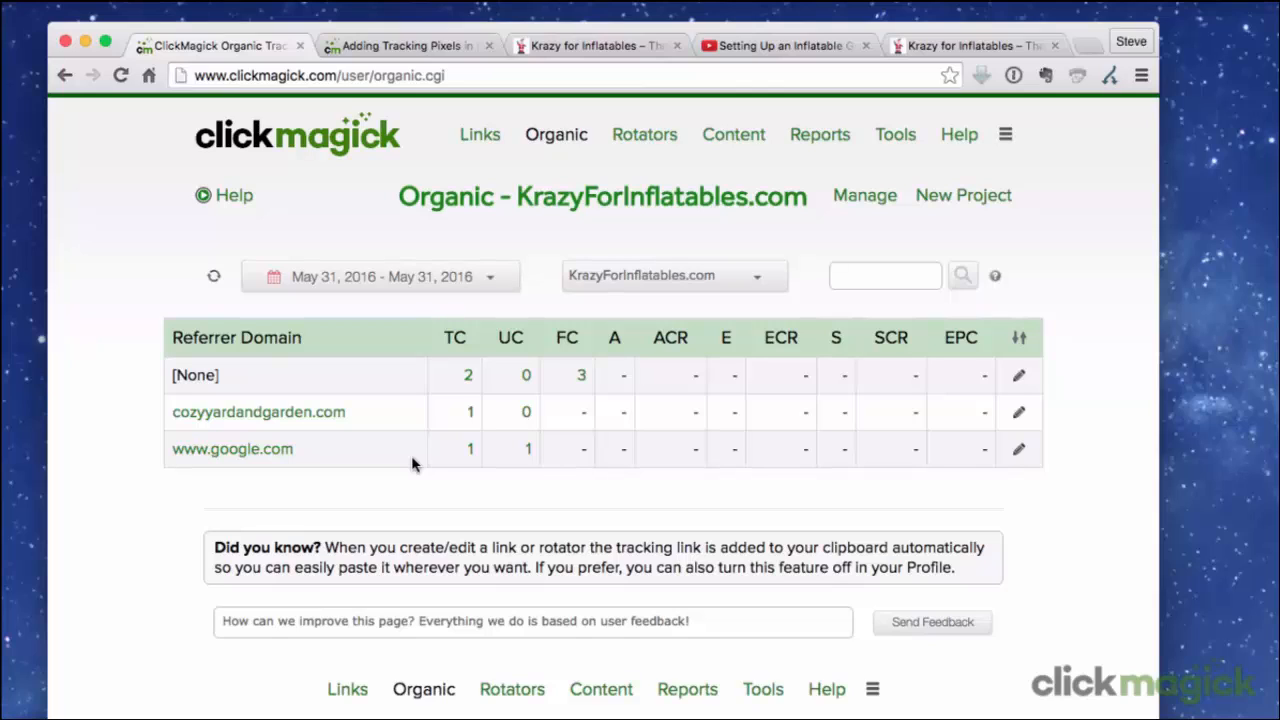
Search the ClickMagick FAQs for "reset".
click(957, 142)
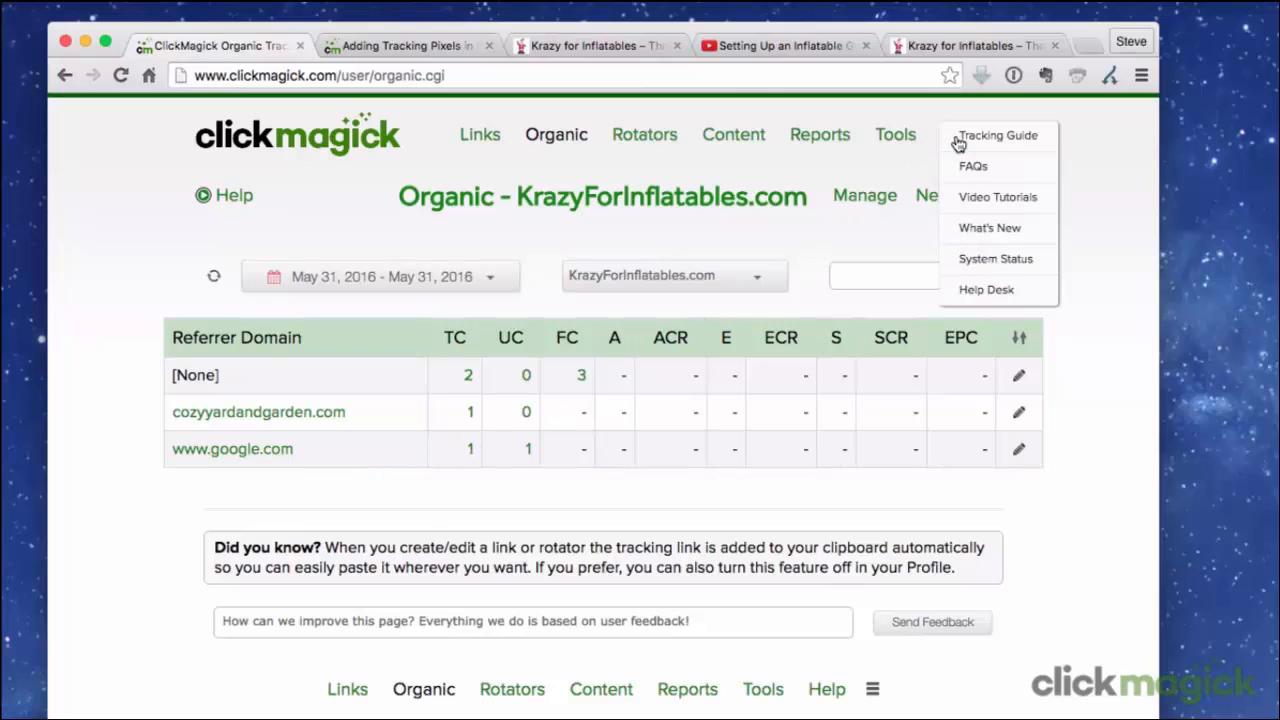
click(1027, 166)
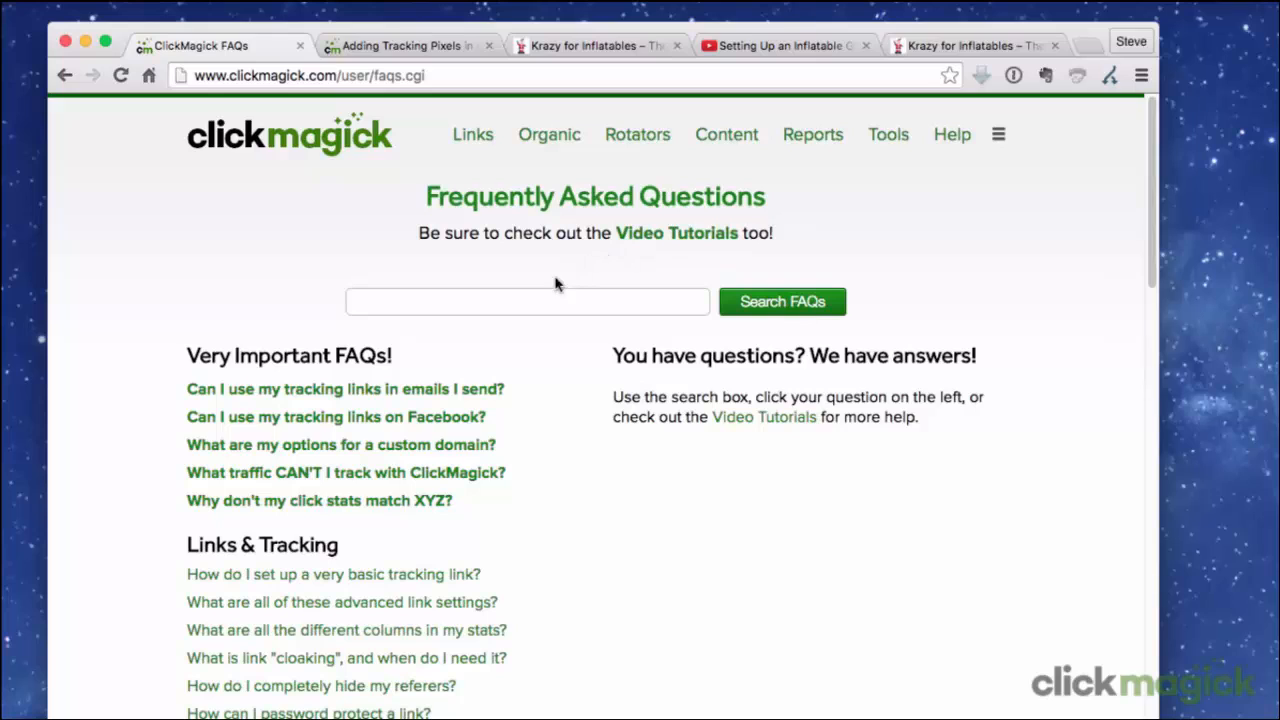
click(517, 299)
text(re)
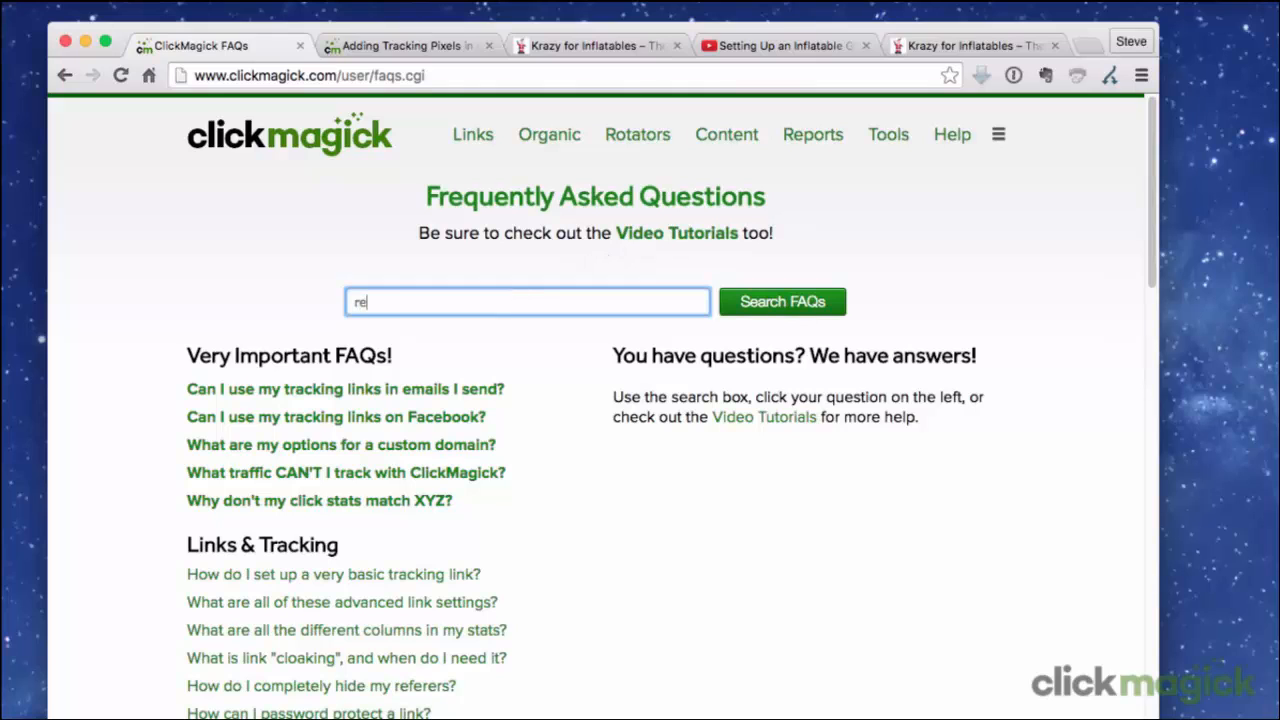
text(set)
click(754, 304)
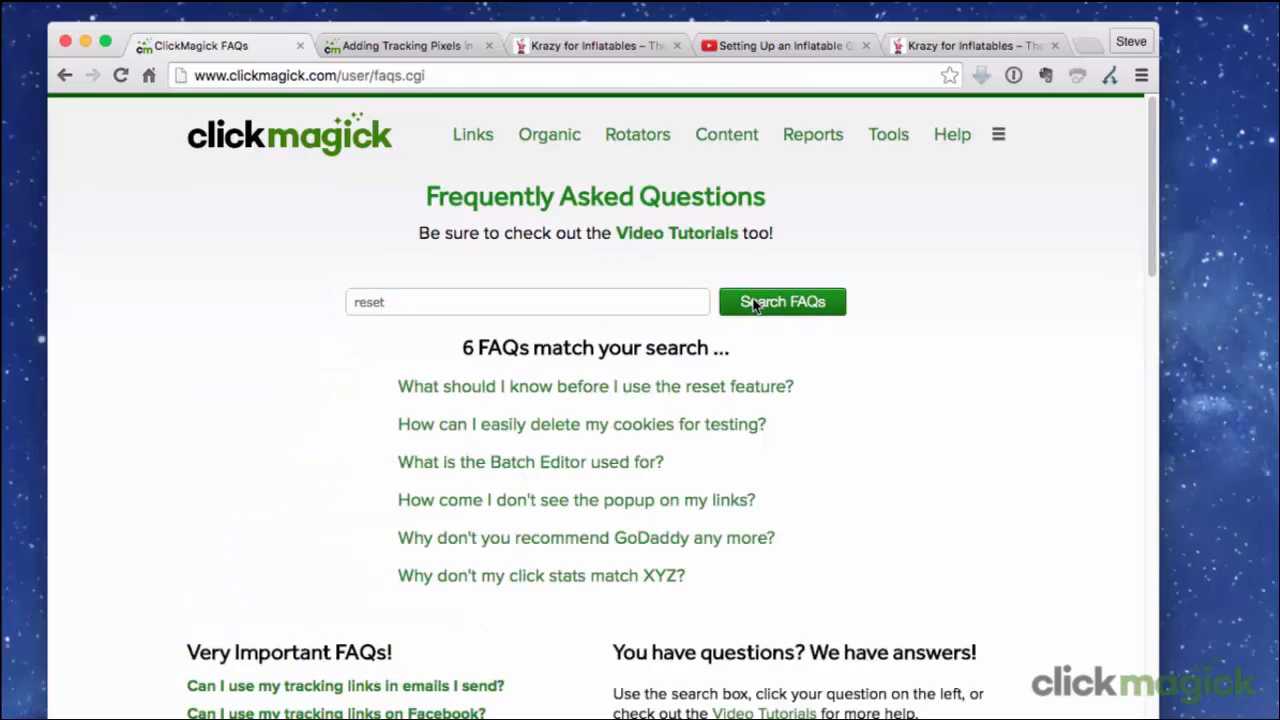
Open the FAQ "How can I easily delete my cookies for testing?" and examine the line about deleting tracking-link cookies.
click(565, 437)
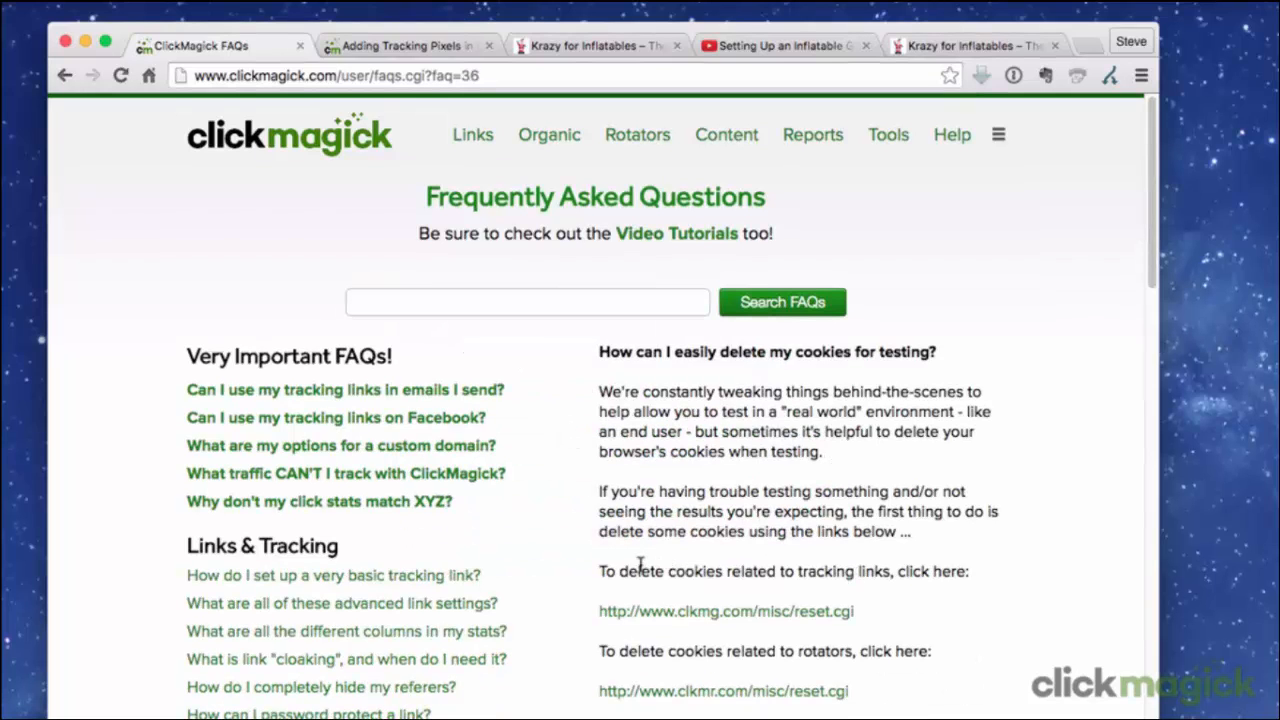
drag(600, 571, 968, 572)
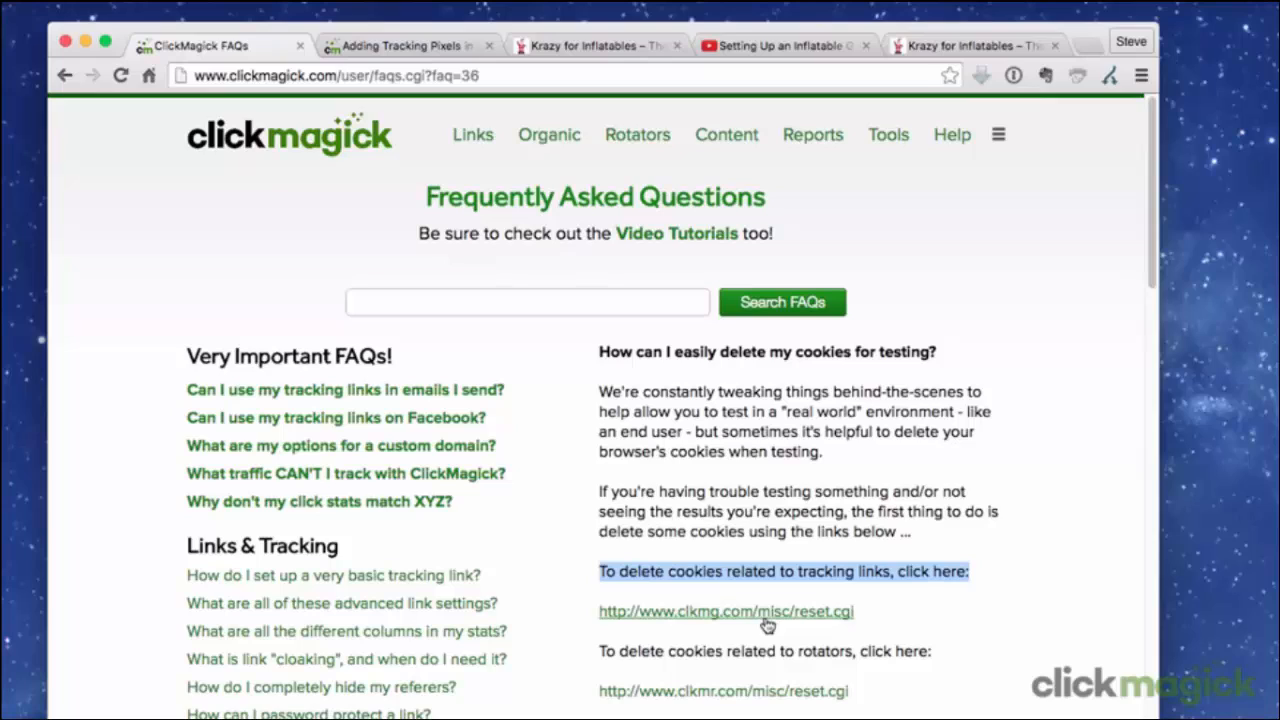
click(905, 625)
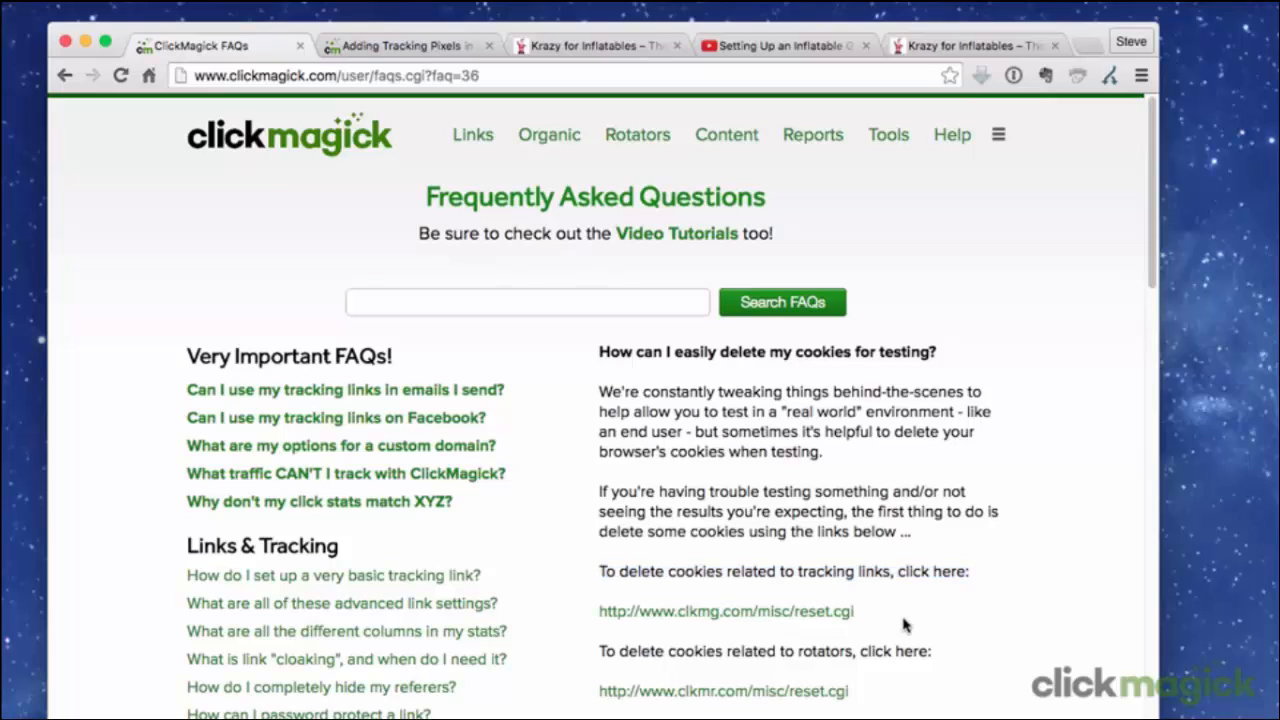